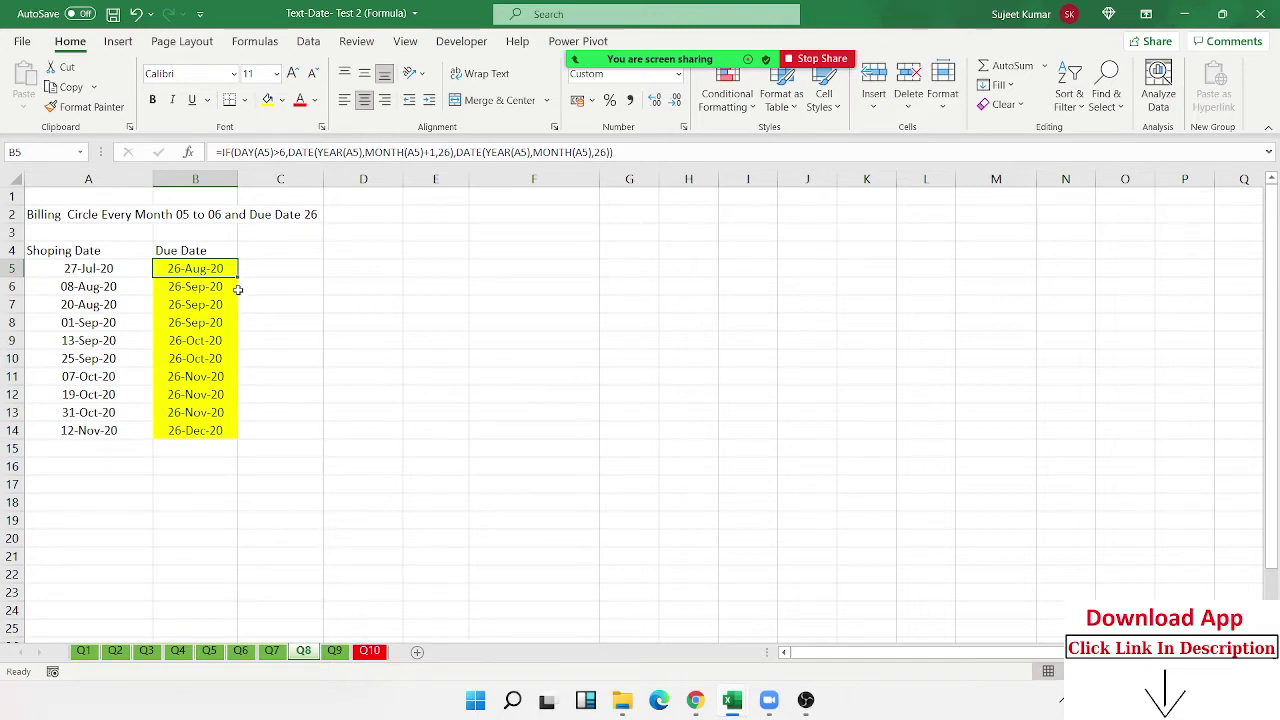
Step: Review the shopping dates in A5:A14 beside the existing due-date formulas
{"action": "left_click", "coordinate": [84, 237]}
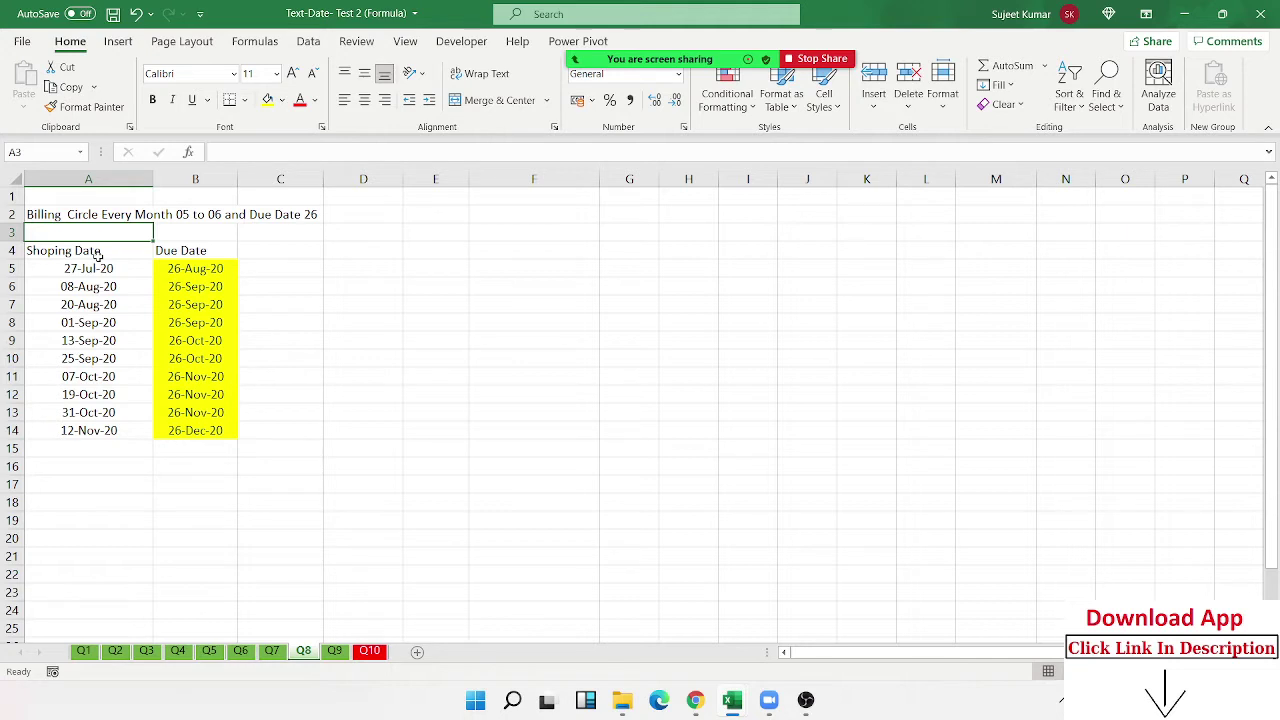
{"action": "left_click", "coordinate": [98, 256]}
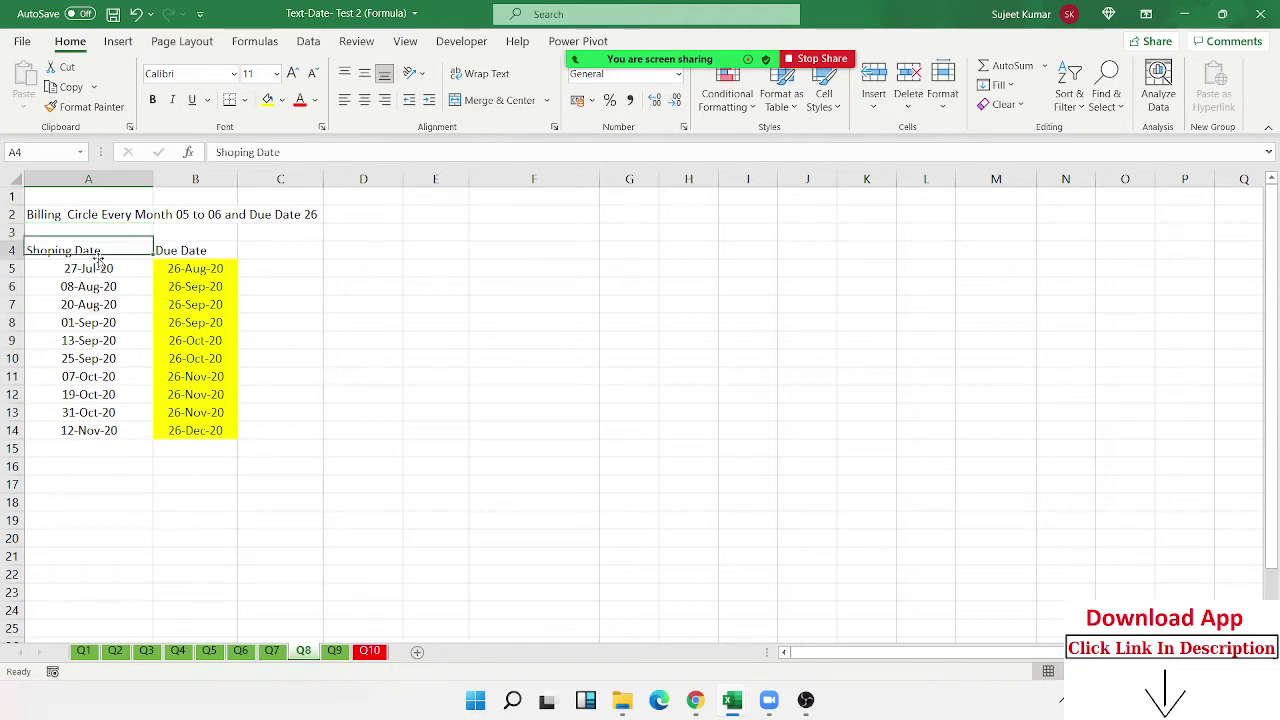
{"action": "left_click", "coordinate": [100, 262]}
{"action": "key", "text": "ctrl+shift+Down"}
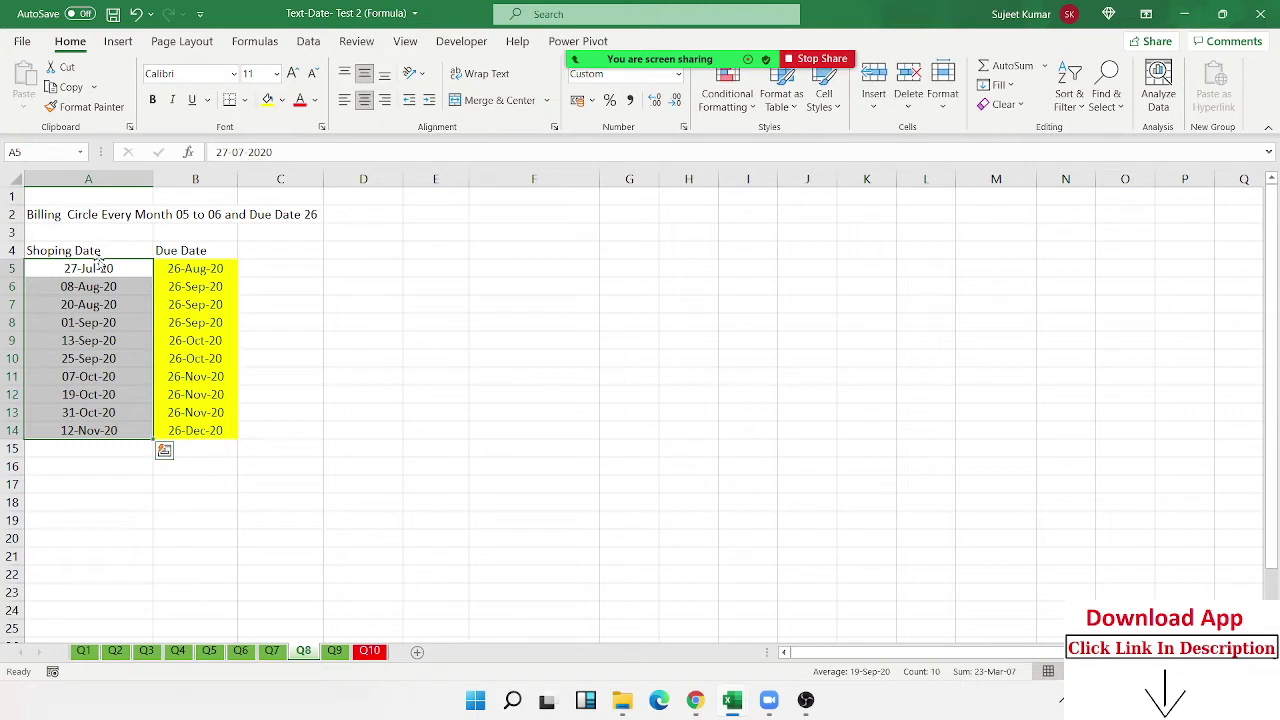
{"action": "key", "text": "Up"}
{"action": "key", "text": "Up"}
{"action": "key", "text": "Up"}
{"action": "key", "text": "Down"}
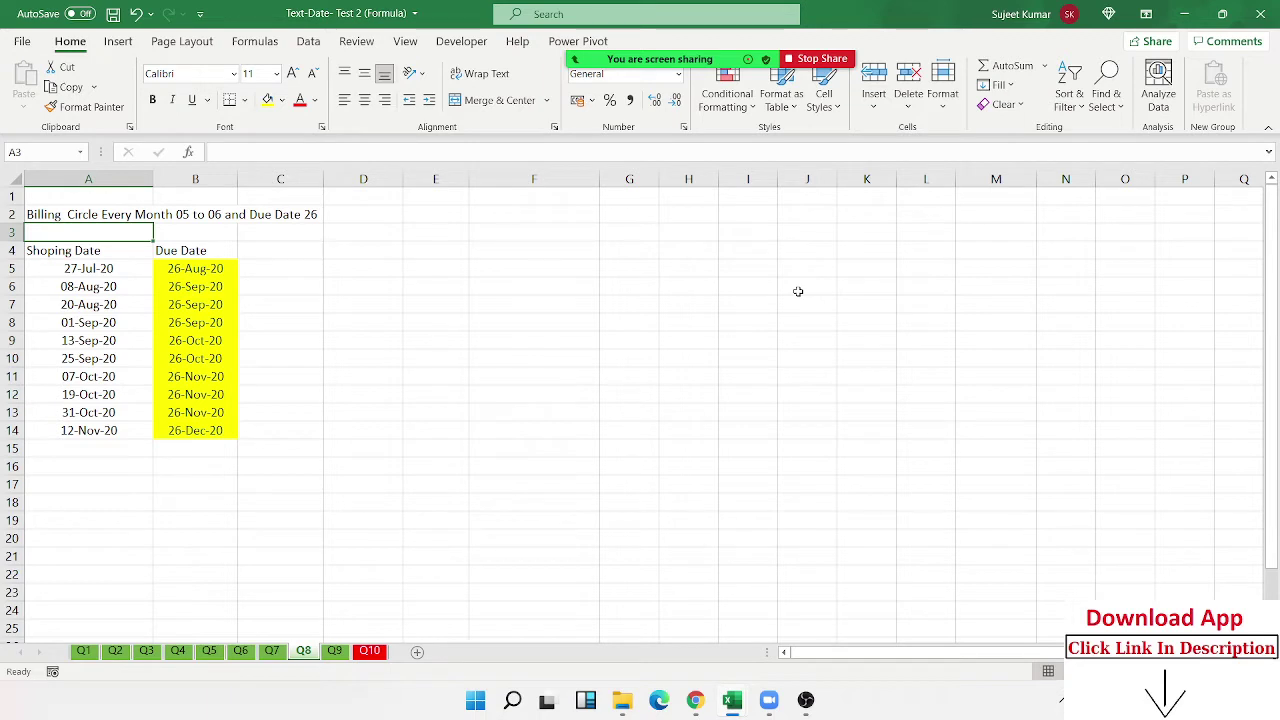
Step: Select the due dates B5:B14 and delete their formulas, ending on C5
{"action": "key", "text": "Down"}
{"action": "key", "text": "Down"}
{"action": "key", "text": "ctrl+shift+Down"}
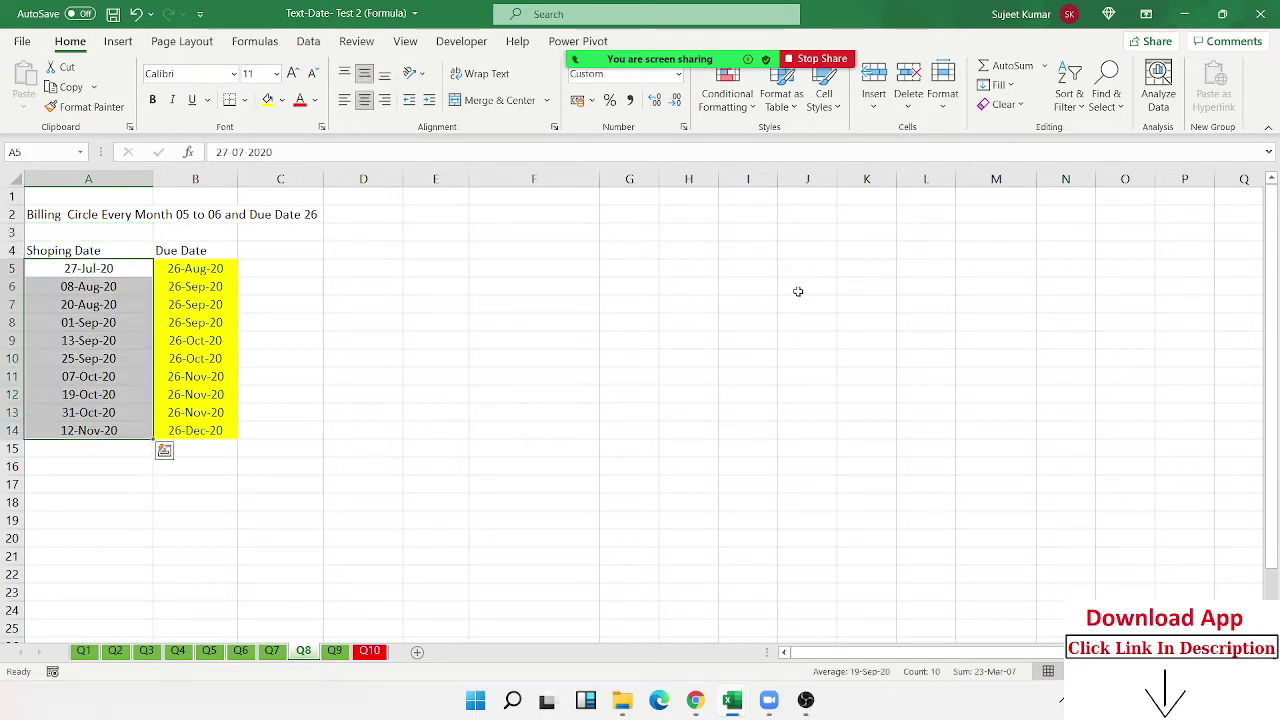
{"action": "key", "text": "Right"}
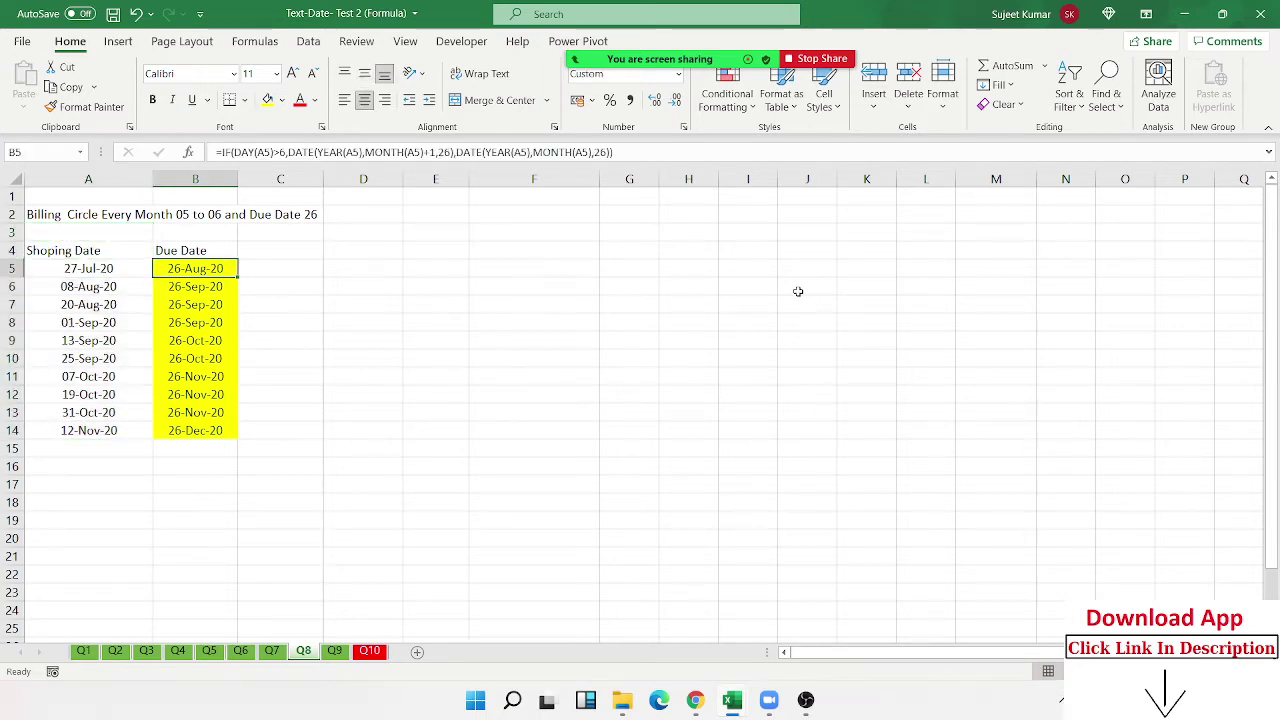
{"action": "key", "text": "ctrl+shift+Down"}
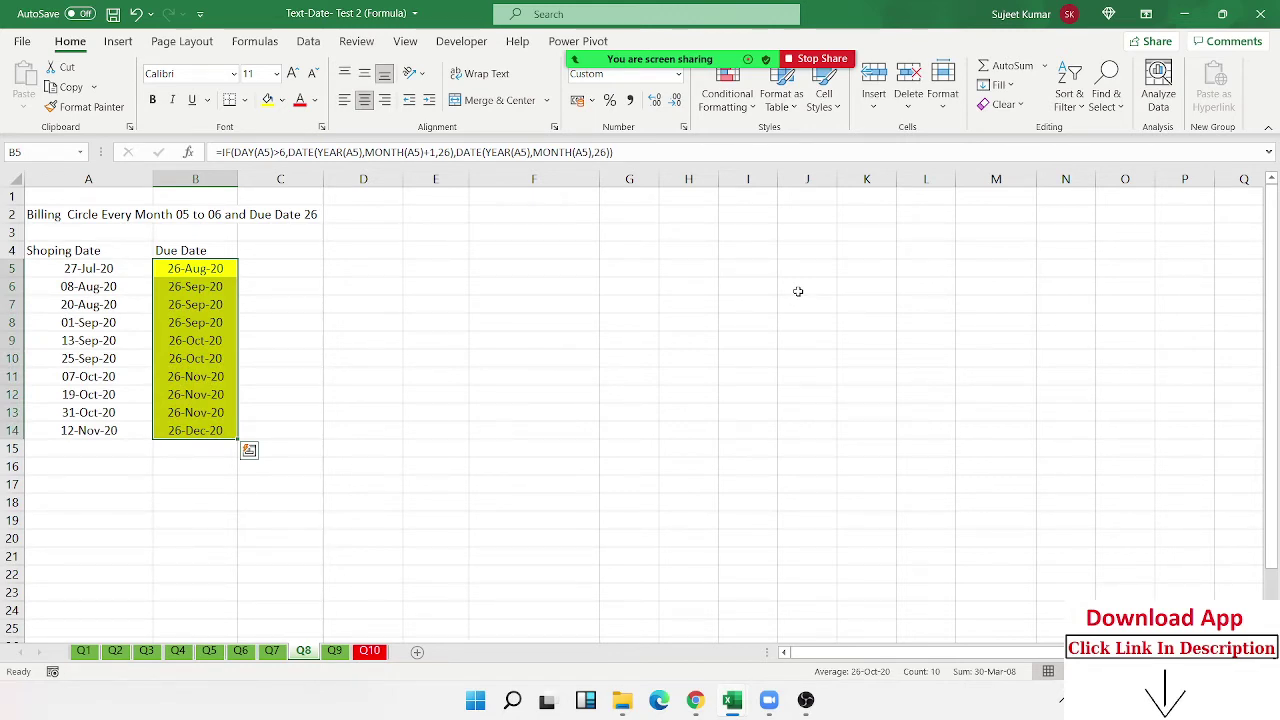
{"action": "key", "text": "Delete"}
{"action": "key", "text": "Right"}
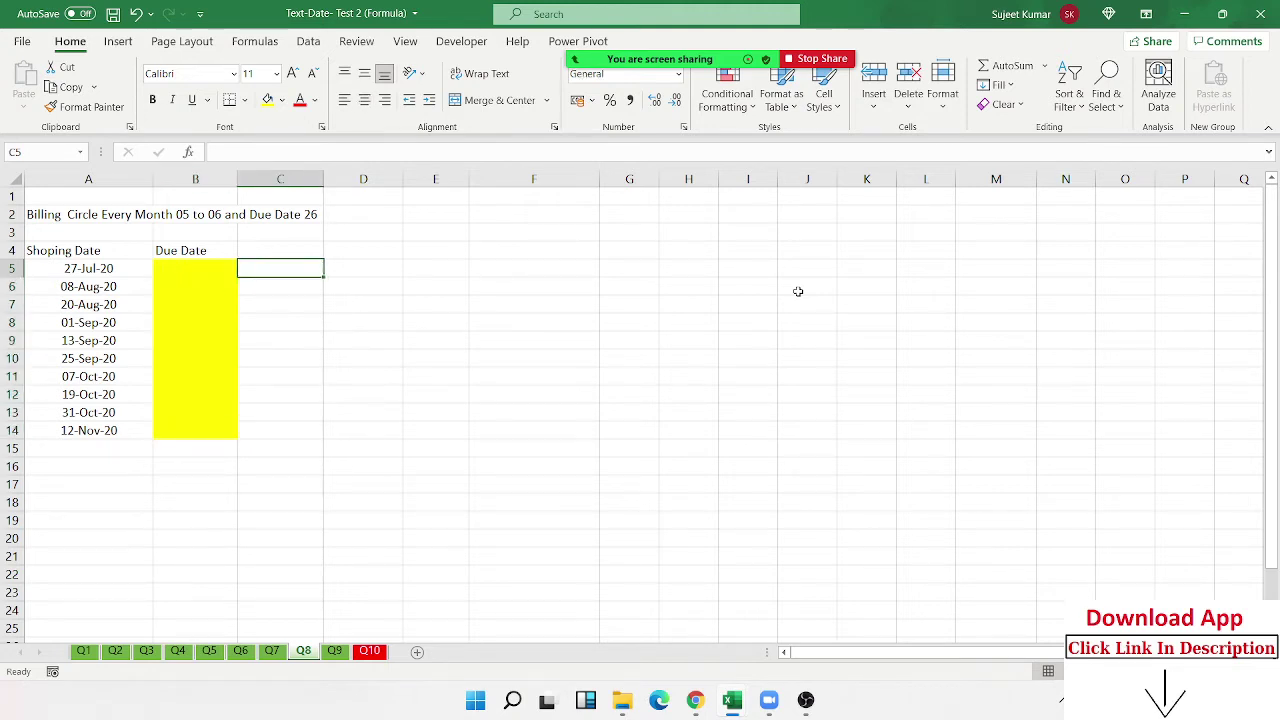
{"action": "key", "text": "Left"}
{"action": "key", "text": "Left"}
{"action": "key", "text": "Right"}
{"action": "key", "text": "Right"}
Step: Enter =DATE(YEAR(A5),MONTH(A5),26) in C5 for the same-month 26th
{"action": "type", "text": "=dat"}
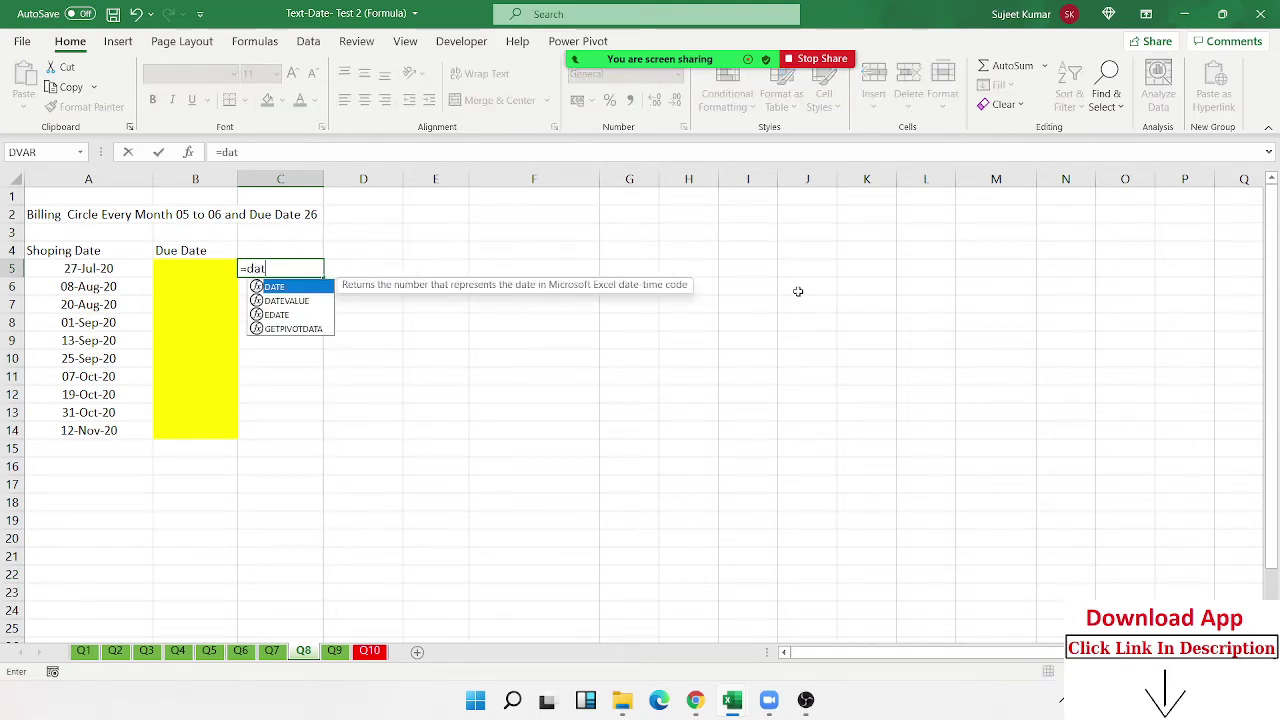
{"action": "key", "text": "Tab"}
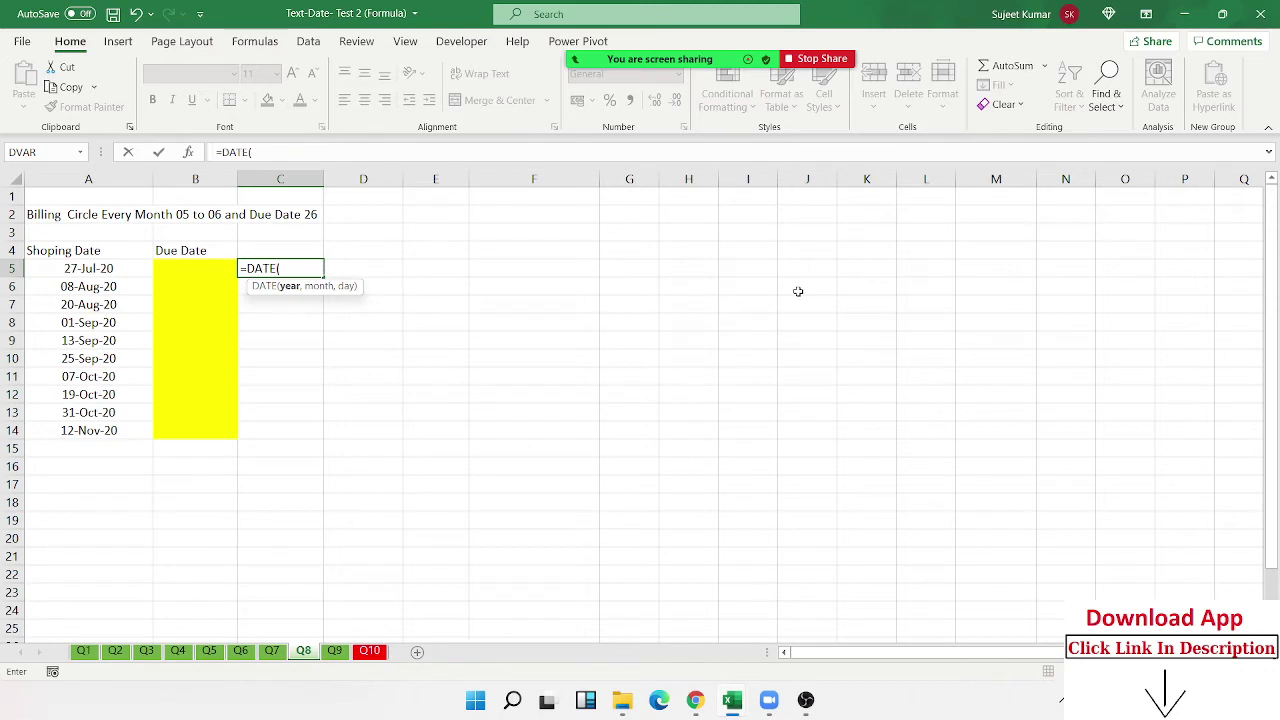
{"action": "type", "text": "y"}
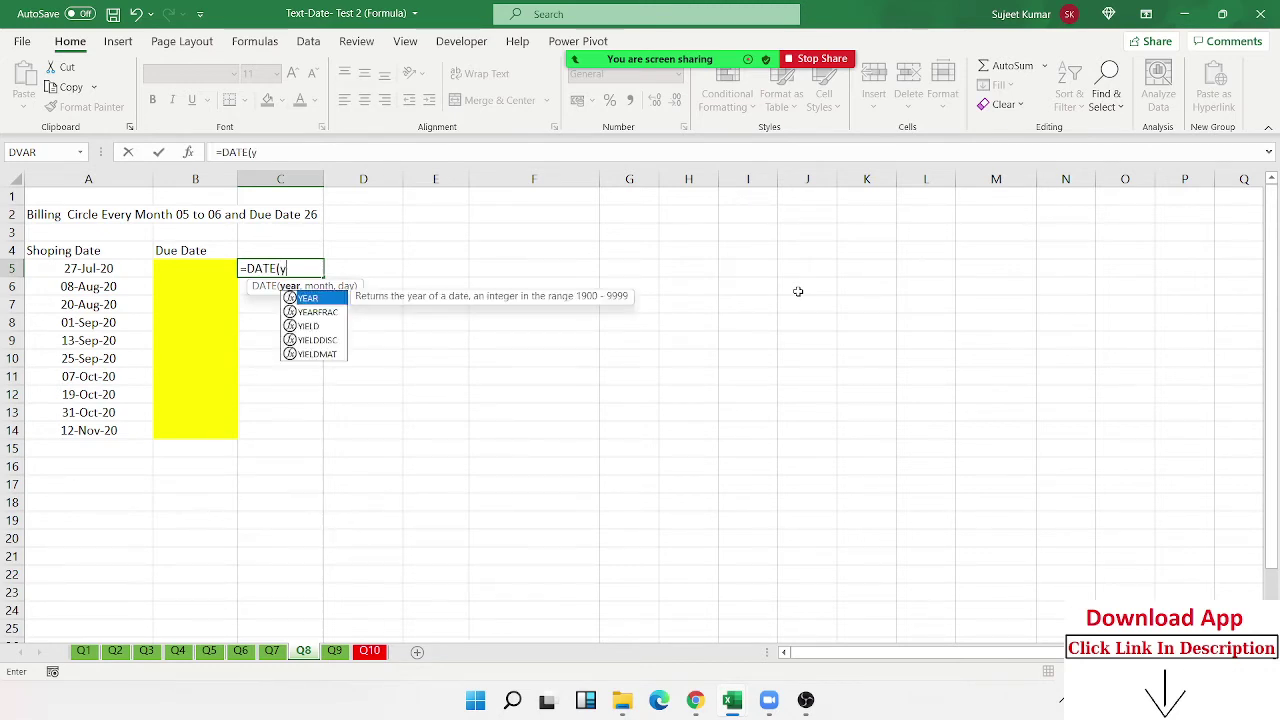
{"action": "type", "text": "ea"}
{"action": "key", "text": "Tab"}
{"action": "key", "text": "Left"}
{"action": "key", "text": "Left"}
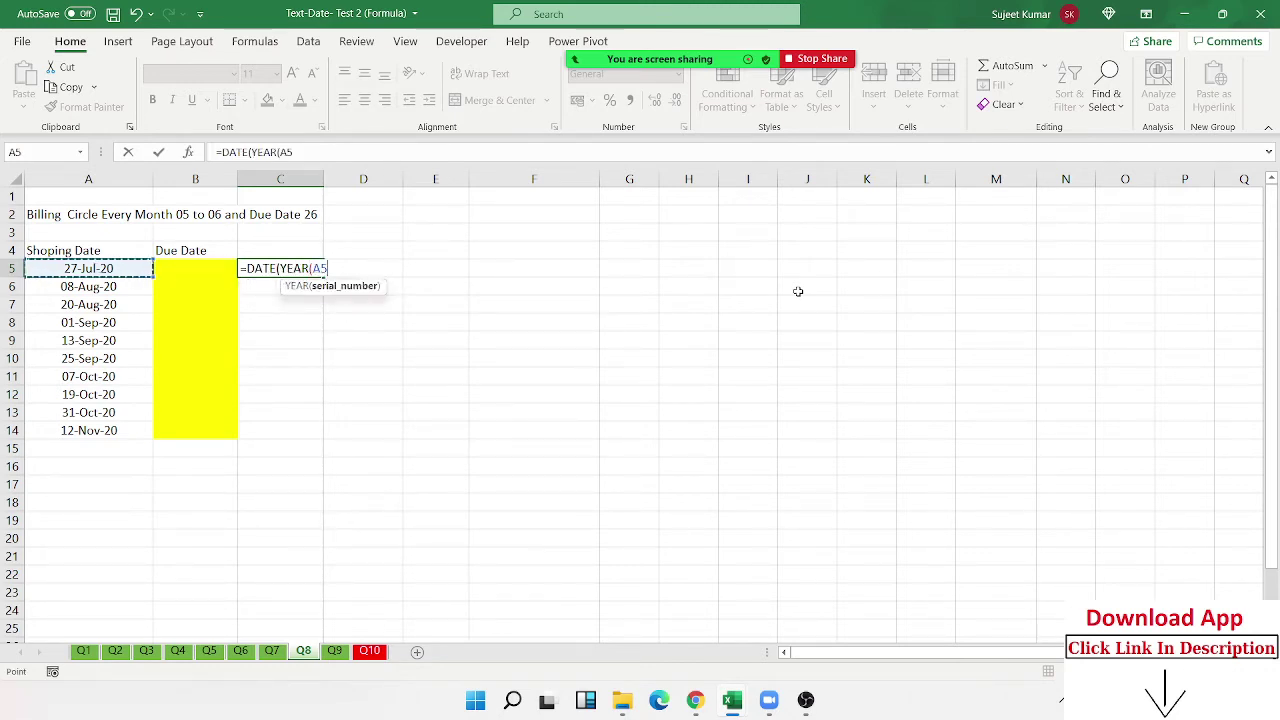
{"action": "type", "text": "),m"}
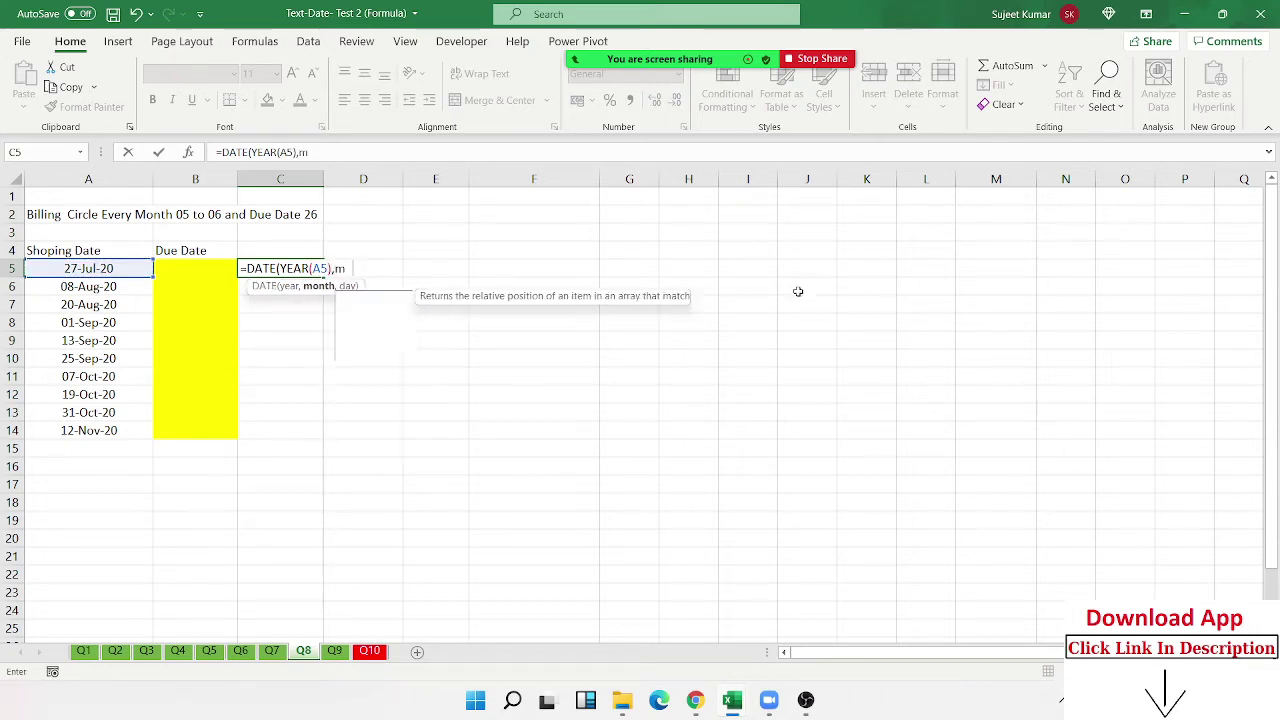
{"action": "type", "text": "on"}
{"action": "key", "text": "Tab"}
{"action": "key", "text": "Left"}
{"action": "key", "text": "Left"}
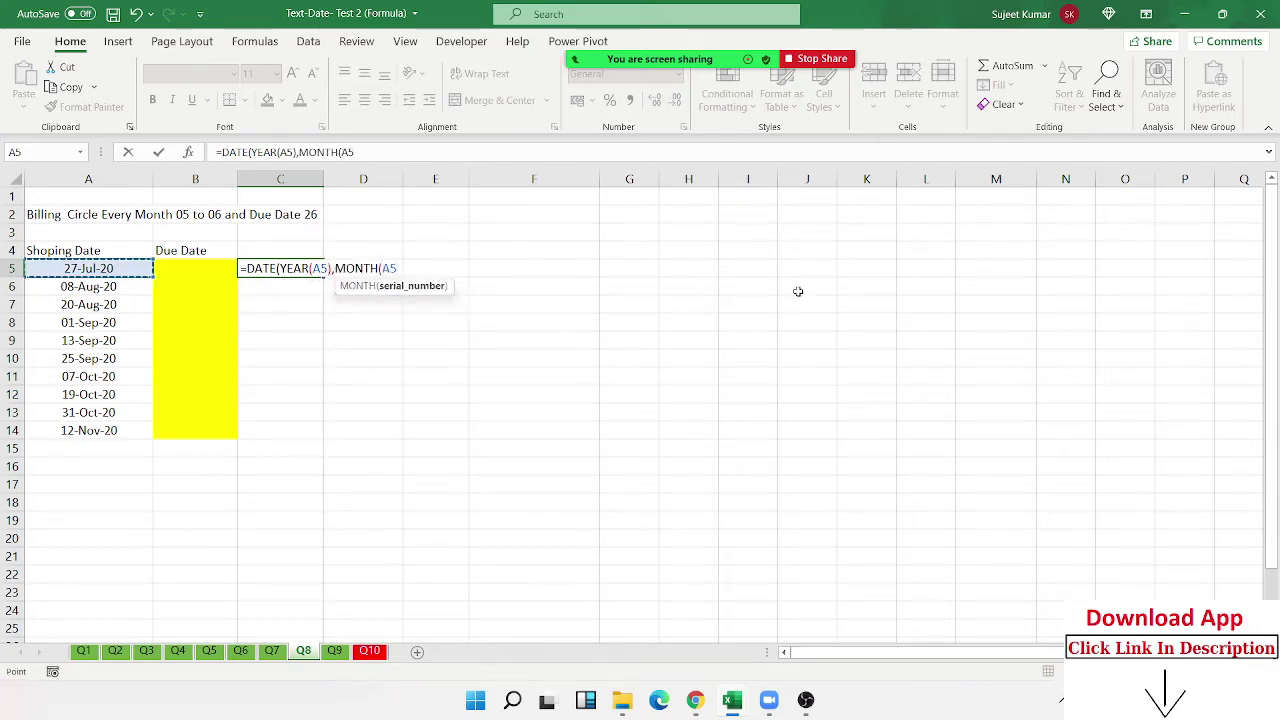
{"action": "type", "text": "),"}
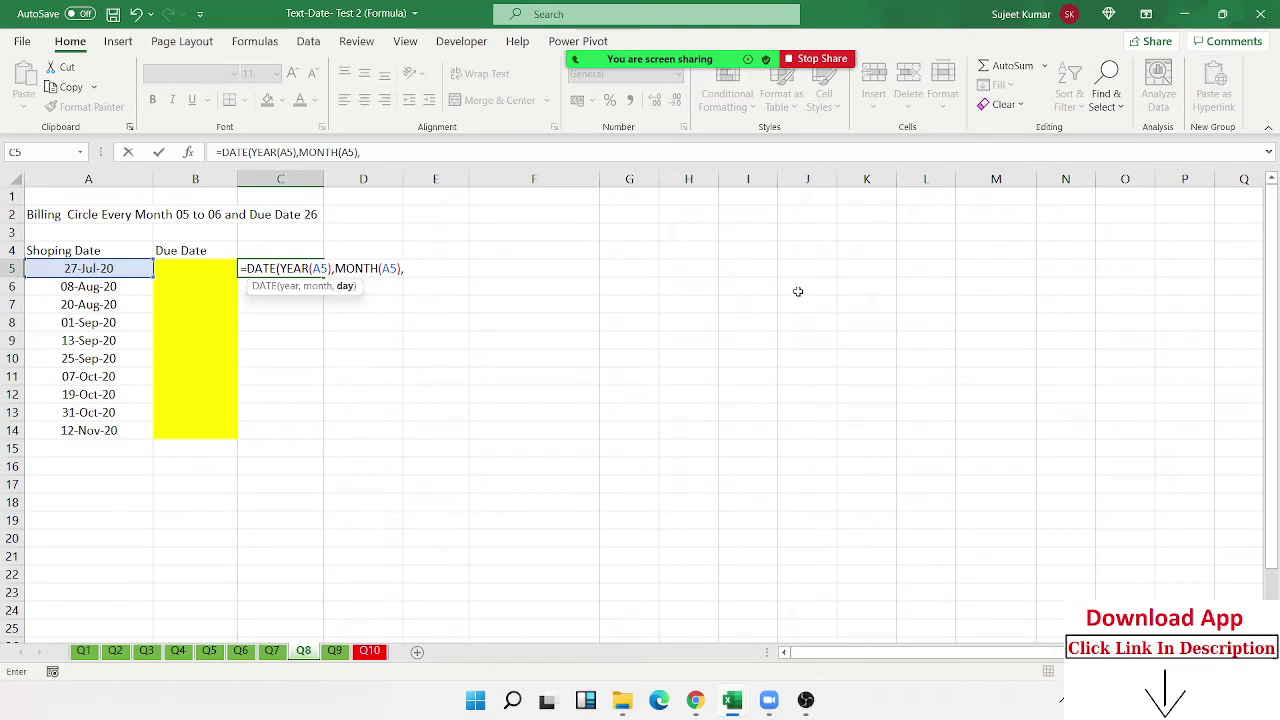
{"action": "type", "text": "26"}
{"action": "key", "text": "Return"}
{"action": "key", "text": "Return"}
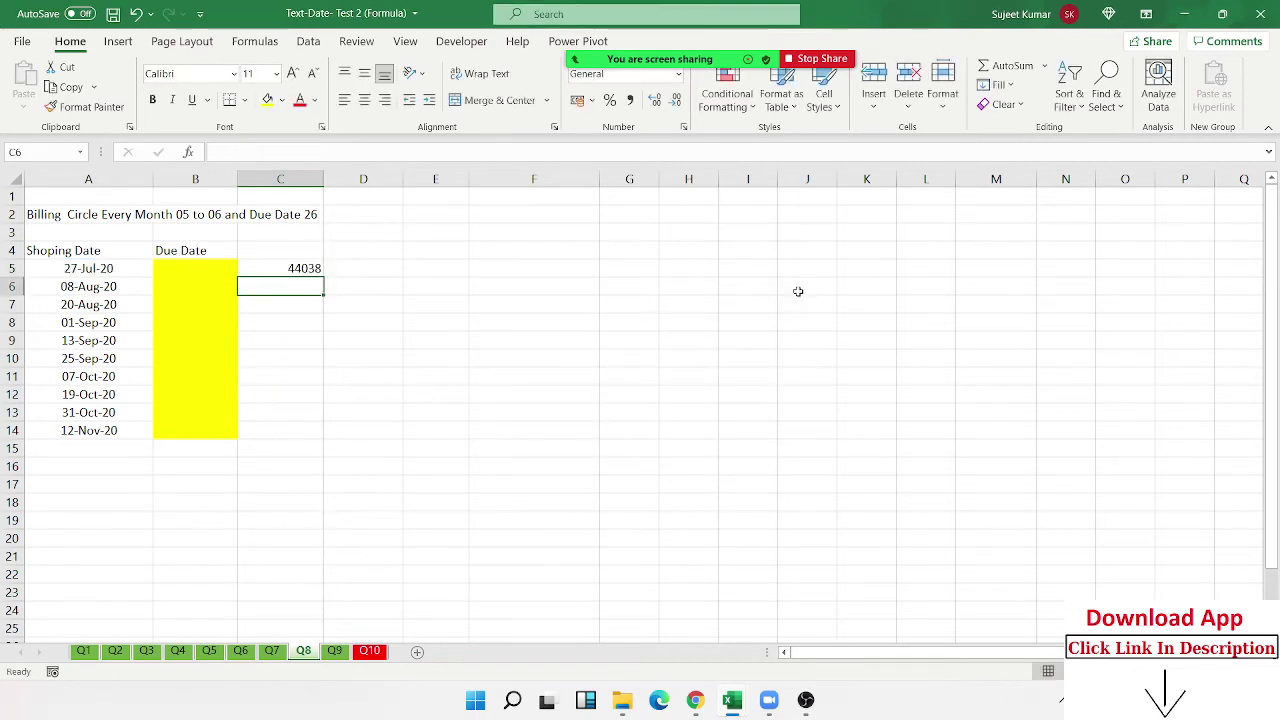
{"action": "key", "text": "Up"}
Step: Format C5 as a date so it shows 26-Jul-20
{"action": "key", "text": "ctrl+shift+3"}
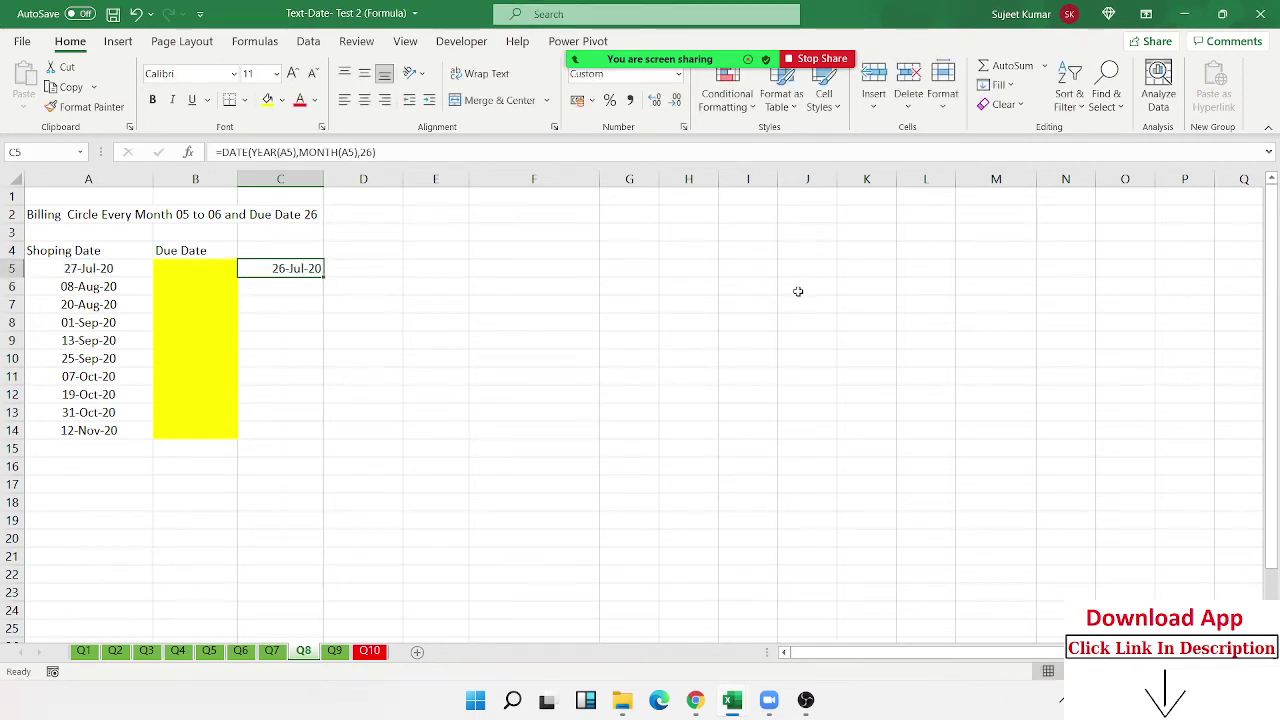
{"action": "left_click", "coordinate": [466, 152]}
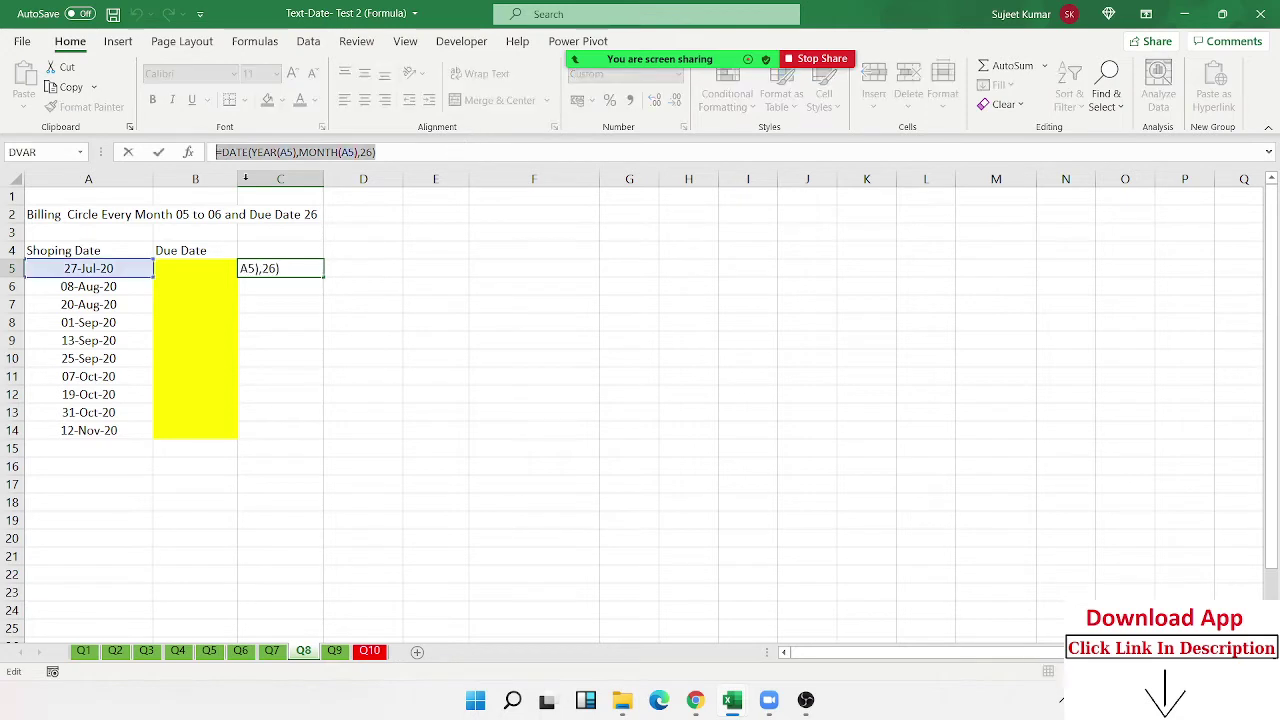
{"action": "key", "text": "Escape"}
{"action": "left_click", "coordinate": [384, 265]}
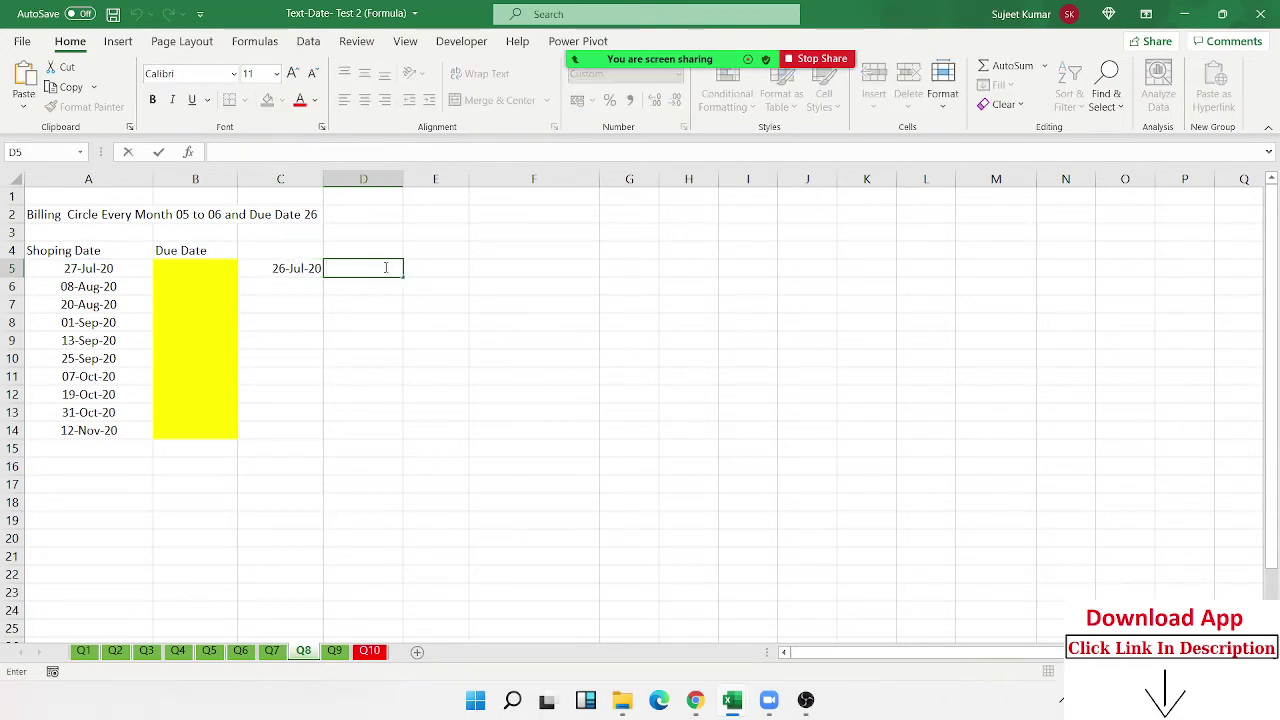
Step: Put =DATE(YEAR(A5),MONTH(A5)+1,26) in D5, date-formatted to show 26-Aug-20
{"action": "key", "text": "F2"}
{"action": "key", "text": "ctrl+v"}
{"action": "left_click", "coordinate": [484, 268]}
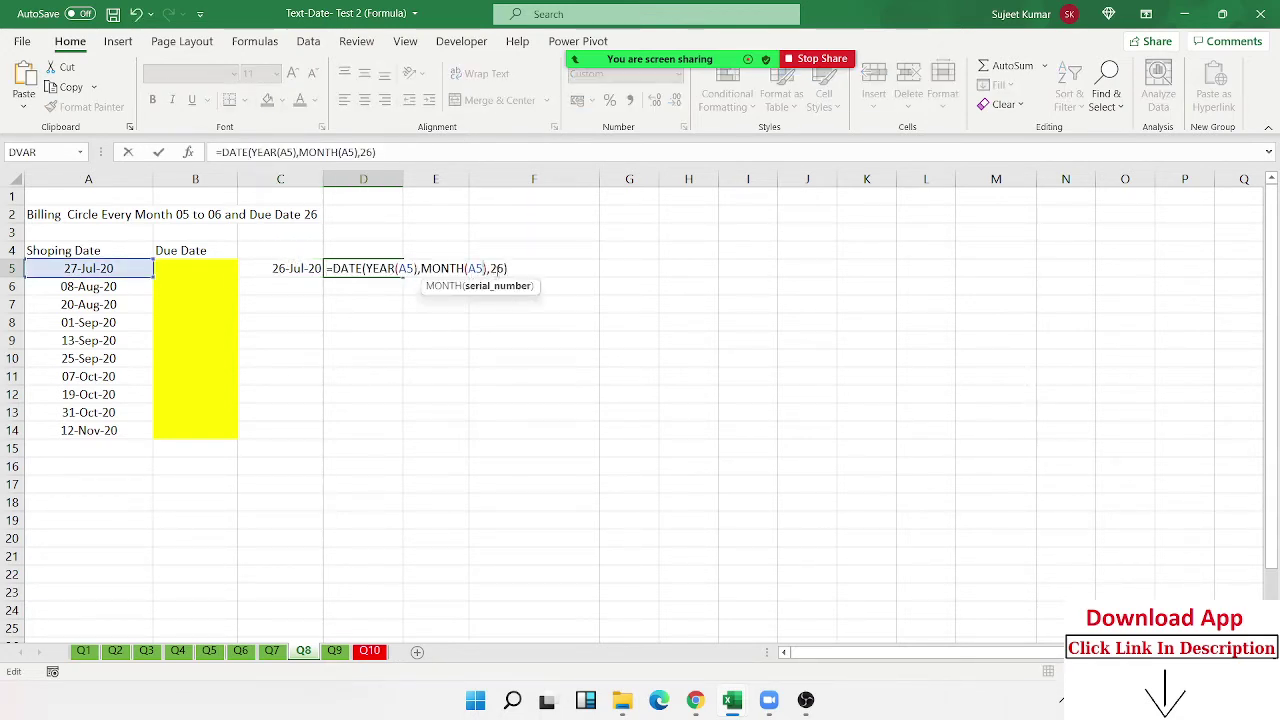
{"action": "type", "text": "+1"}
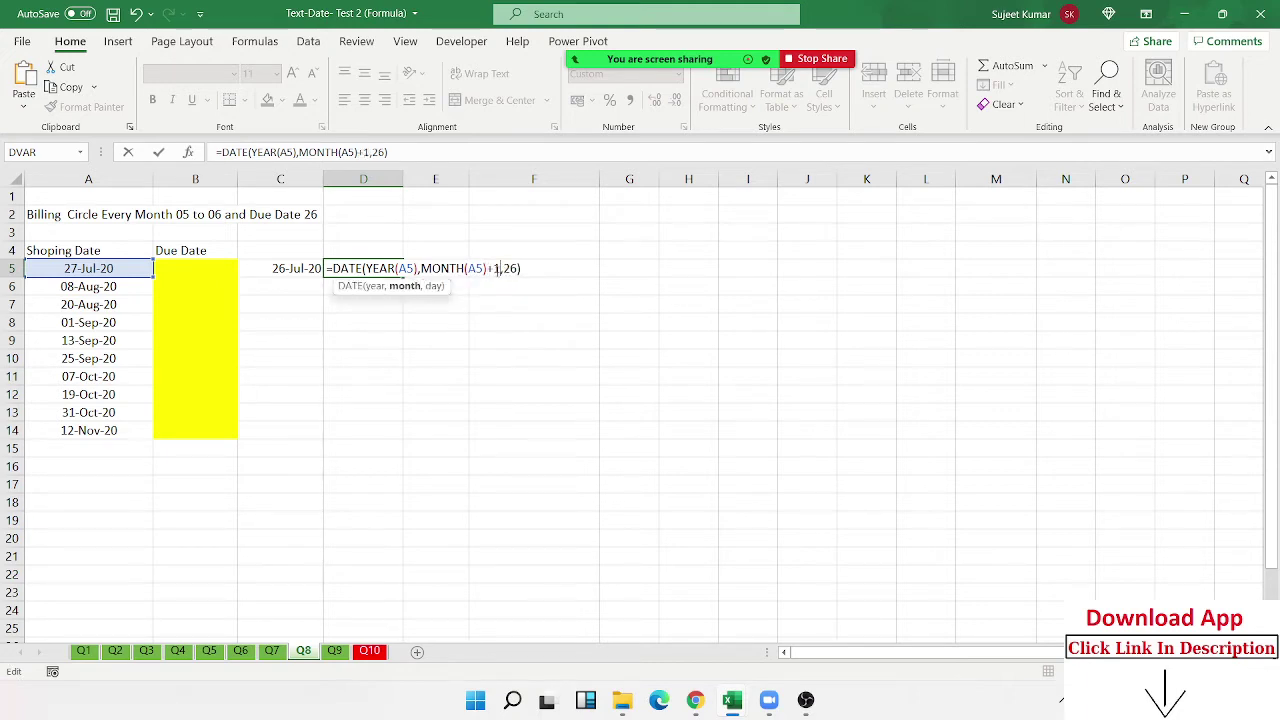
{"action": "key", "text": "Return"}
{"action": "left_click", "coordinate": [291, 272]}
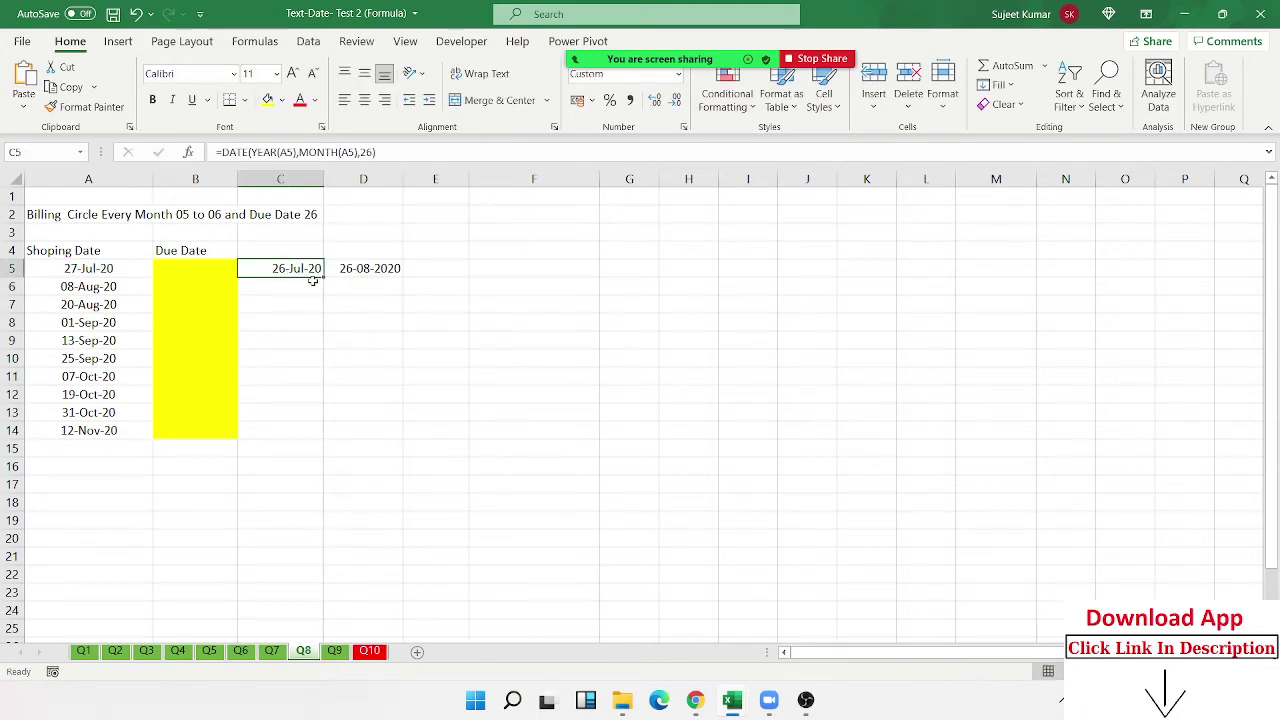
{"action": "left_click", "coordinate": [355, 270]}
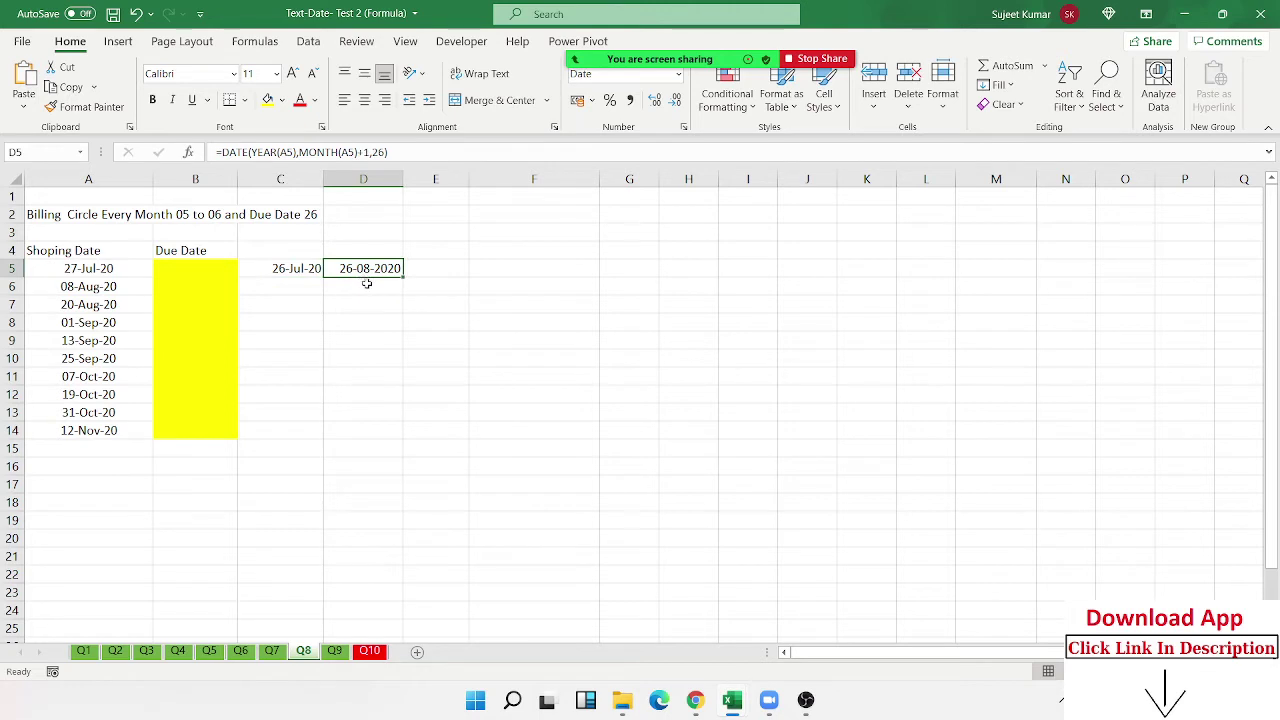
{"action": "key", "text": "ctrl+shift+3"}
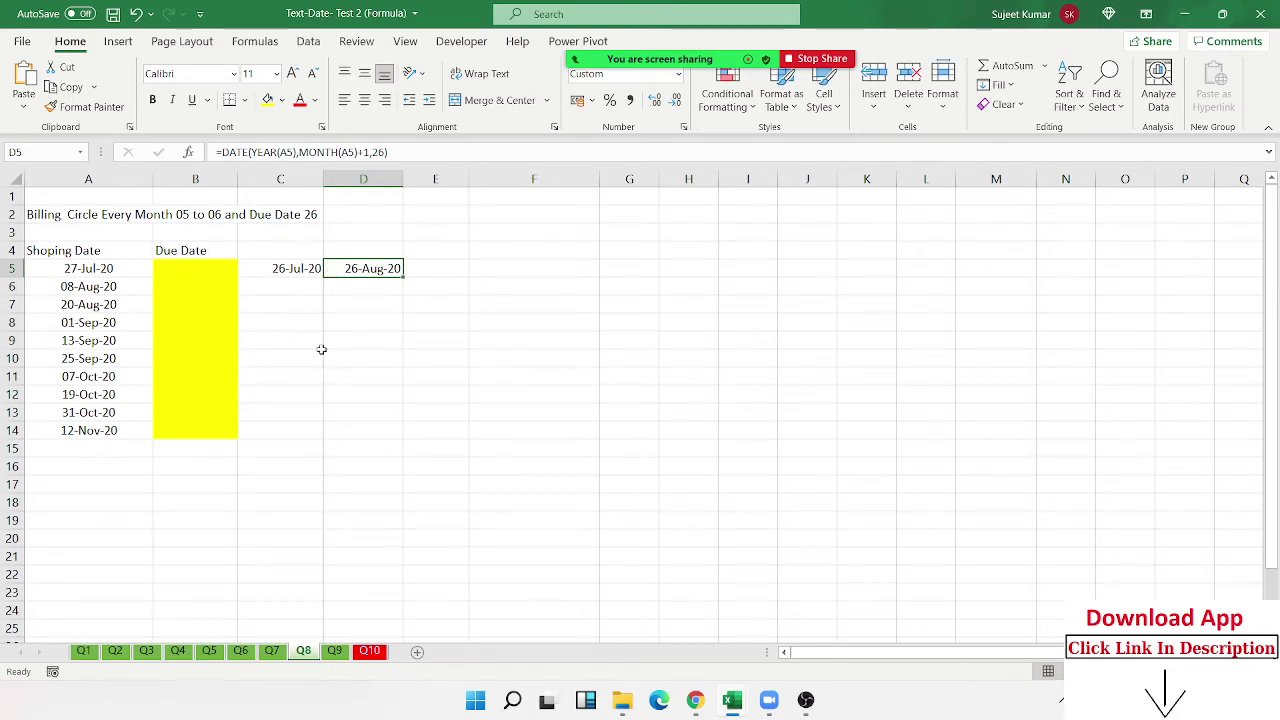
Step: Start B5's formula as =IF(DAY(A5) to test the shopping day
{"action": "left_click", "coordinate": [185, 271]}
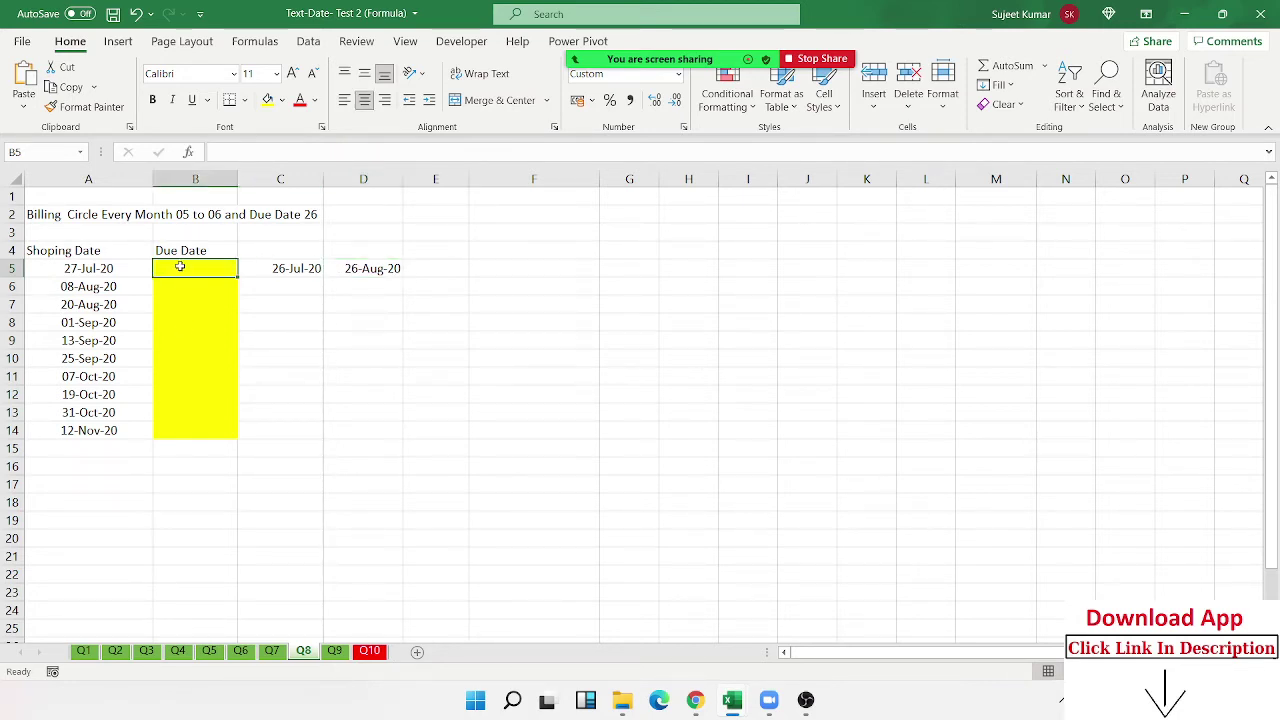
{"action": "type", "text": "=i"}
{"action": "key", "text": "Tab"}
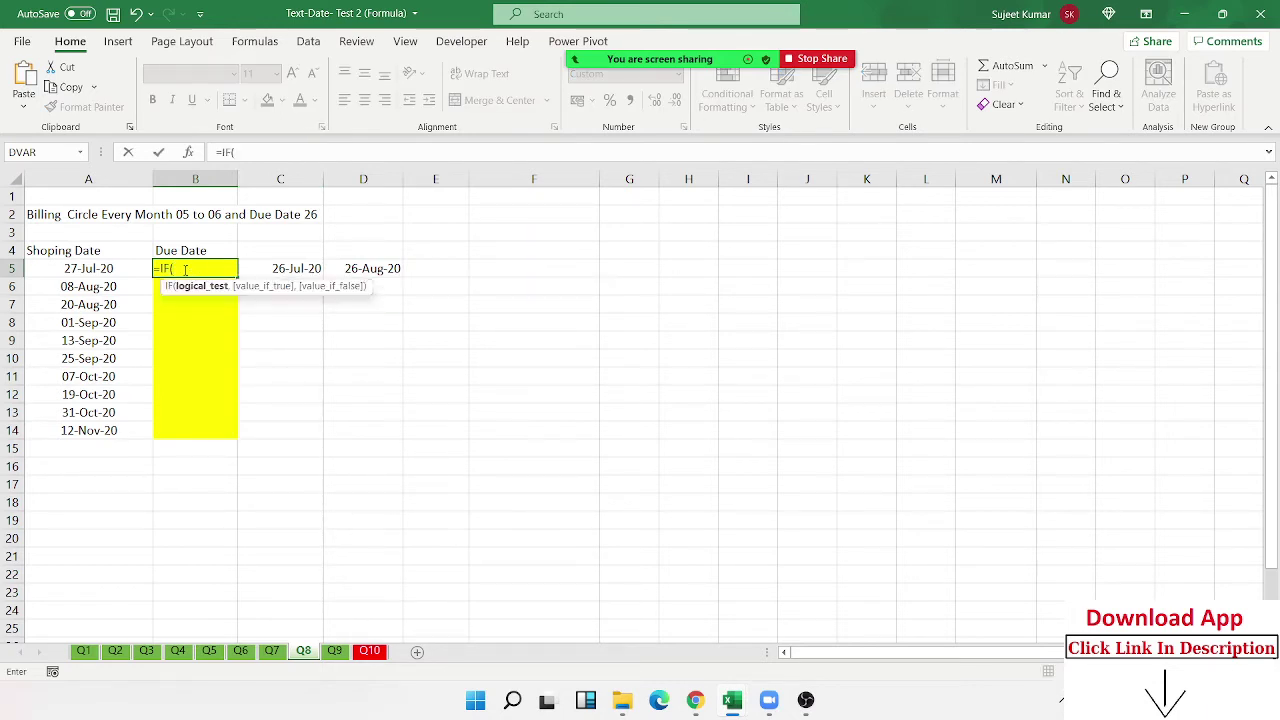
{"action": "type", "text": "day"}
{"action": "key", "text": "Tab"}
{"action": "key", "text": "Left"}
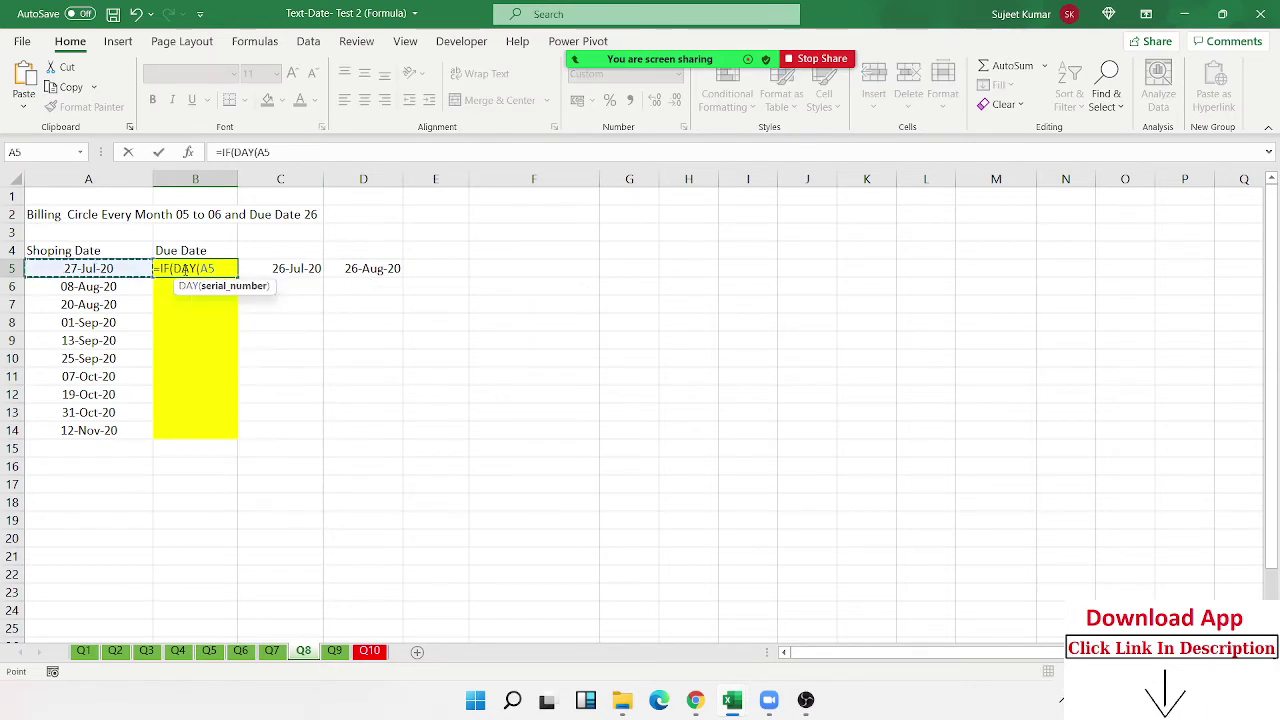
{"action": "type", "text": ")"}
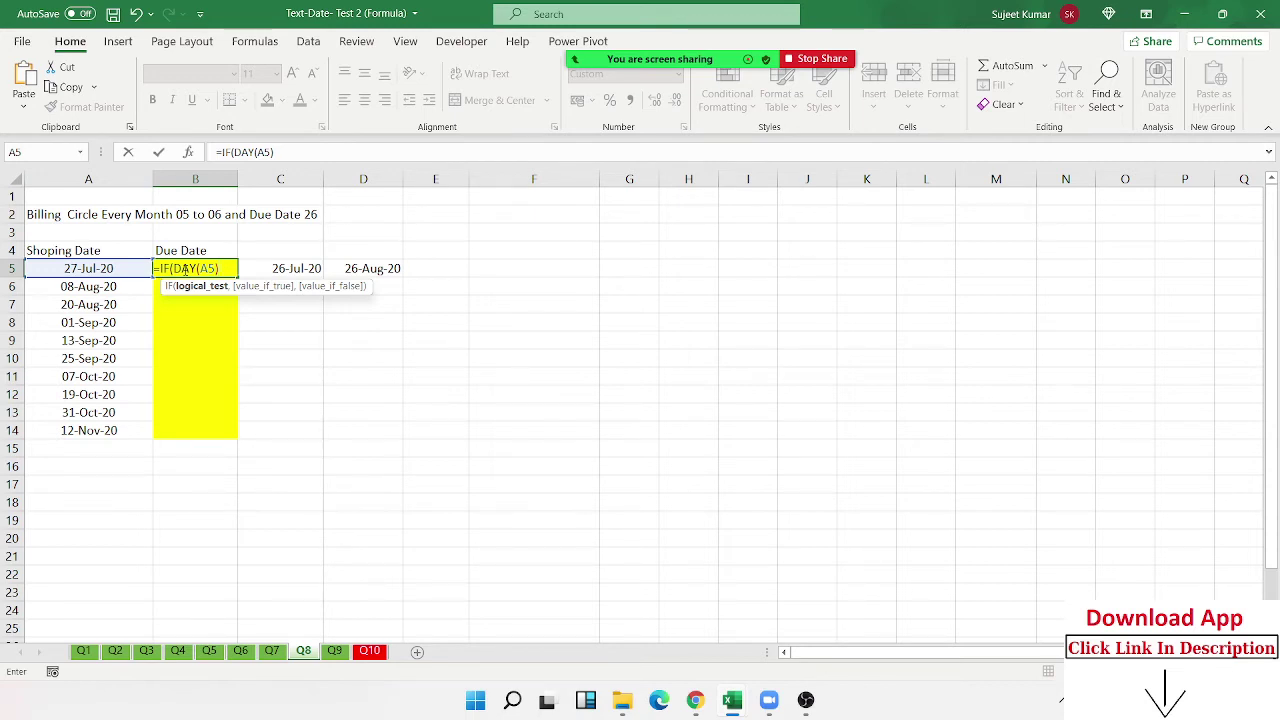
Step: Complete B5 as =IF(DAY(A5)>6,D5,C5), returning 26-Aug-20
{"action": "type", "text": ">"}
{"action": "type", "text": "6"}
{"action": "type", "text": ","}
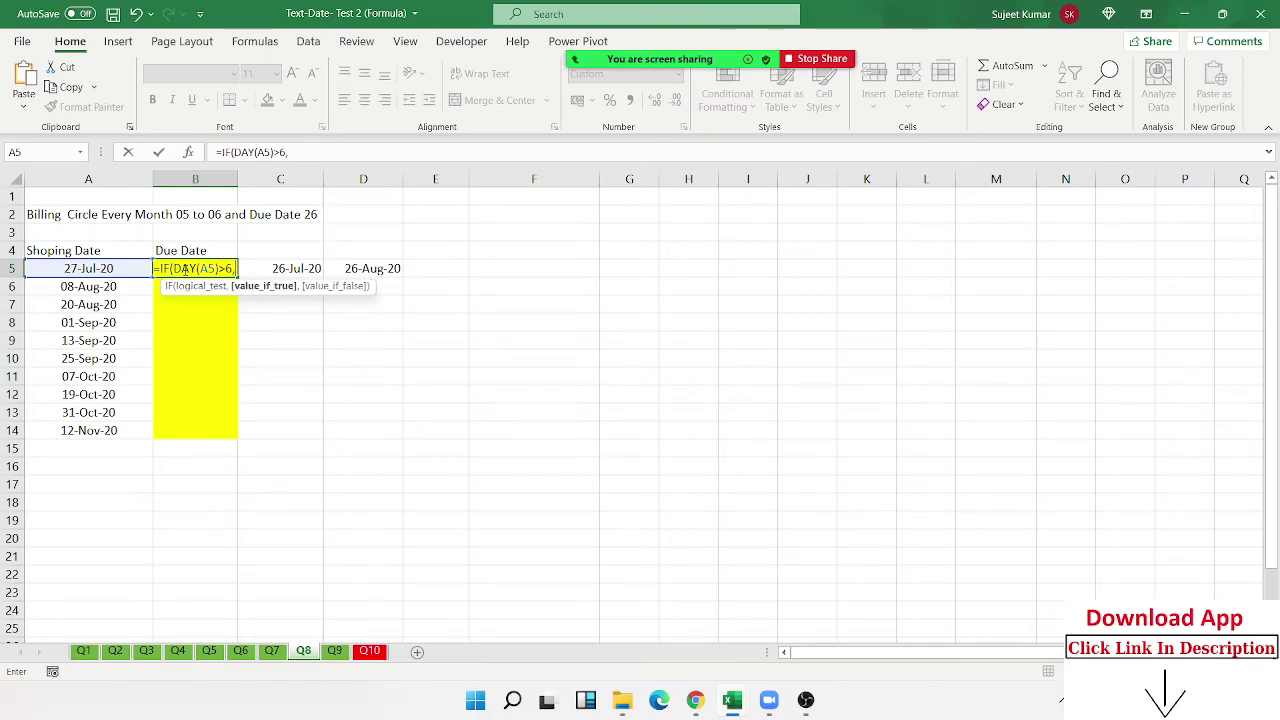
{"action": "left_click", "coordinate": [368, 270]}
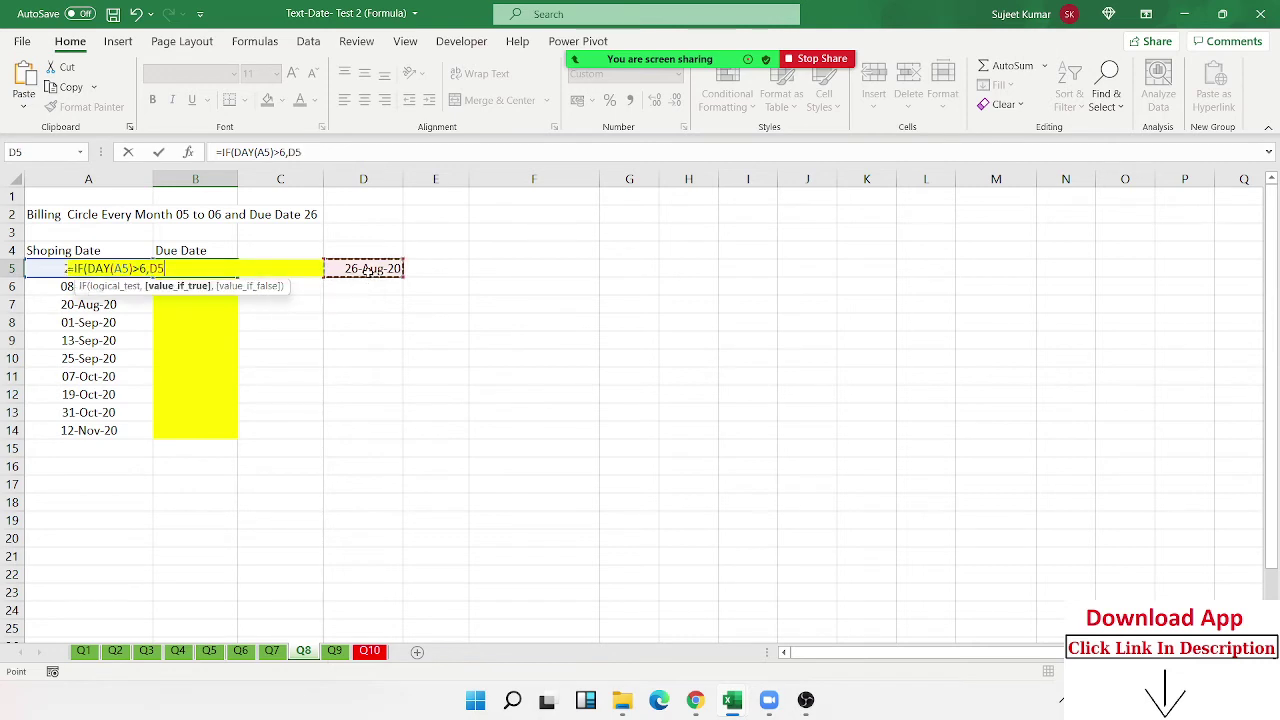
{"action": "type", "text": ","}
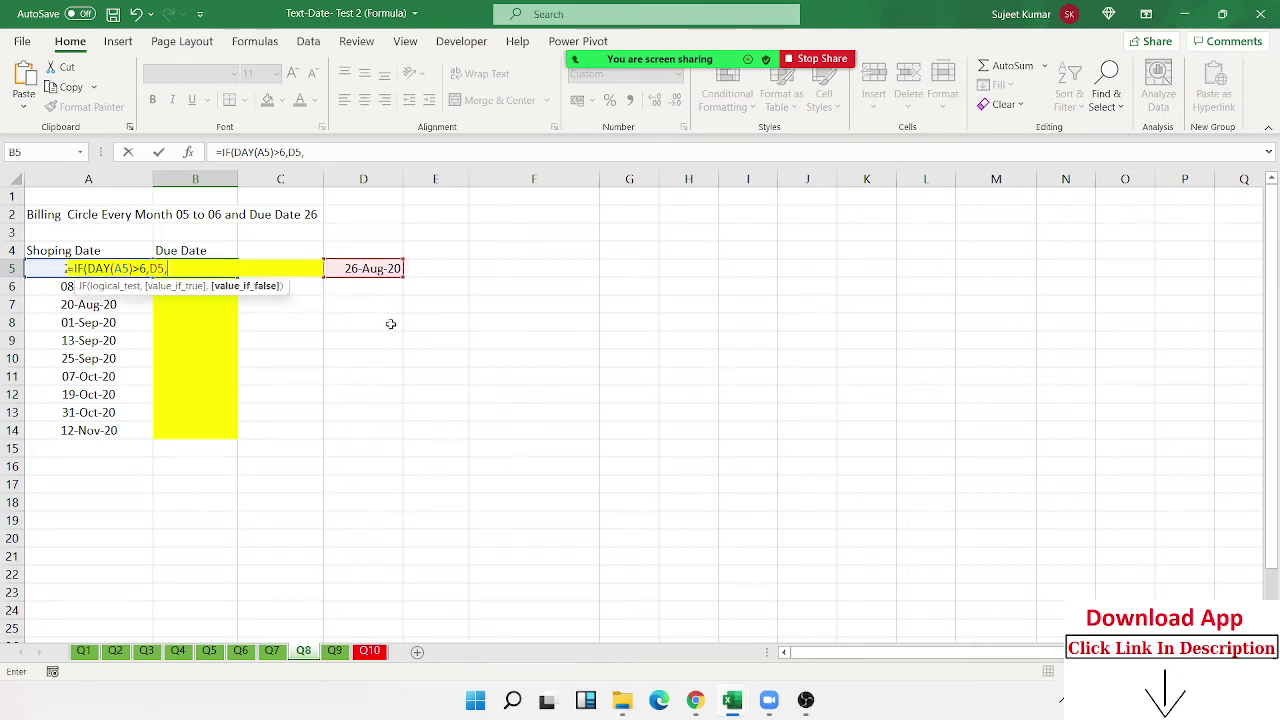
{"action": "key", "text": "Left"}
{"action": "key", "text": "Right"}
{"action": "key", "text": "Right"}
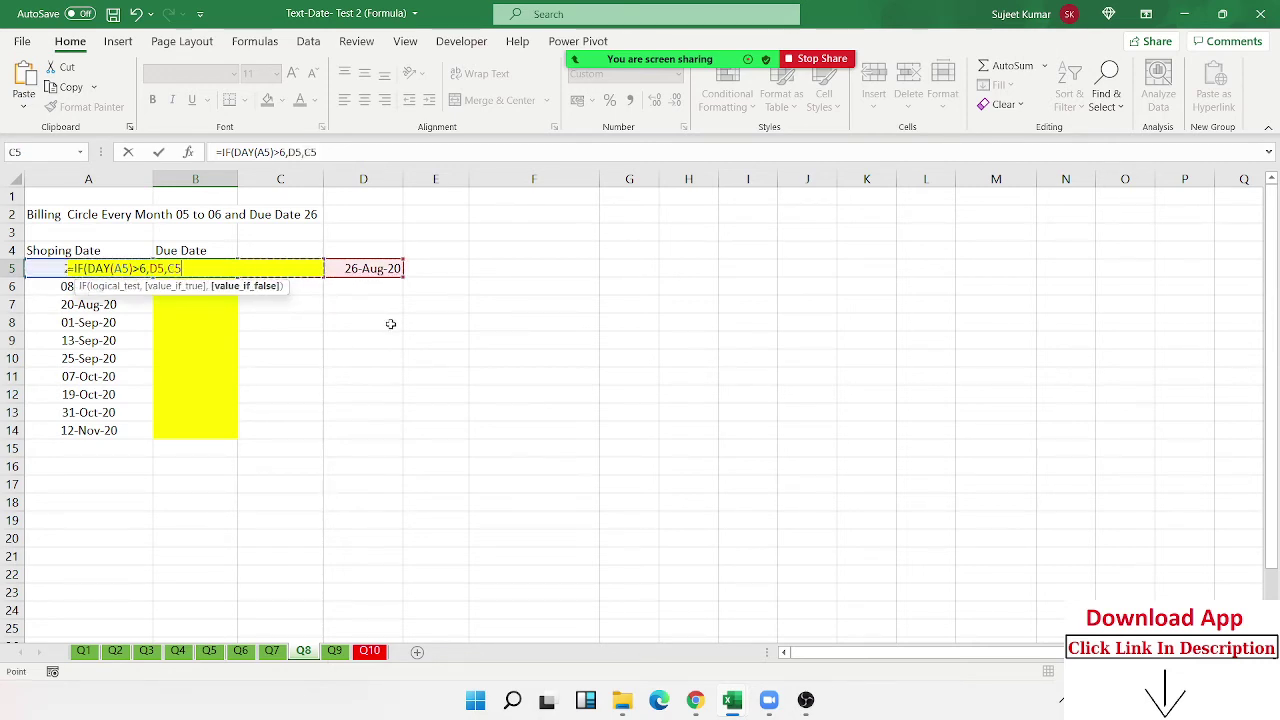
{"action": "key", "text": "Return"}
{"action": "key", "text": "Return"}
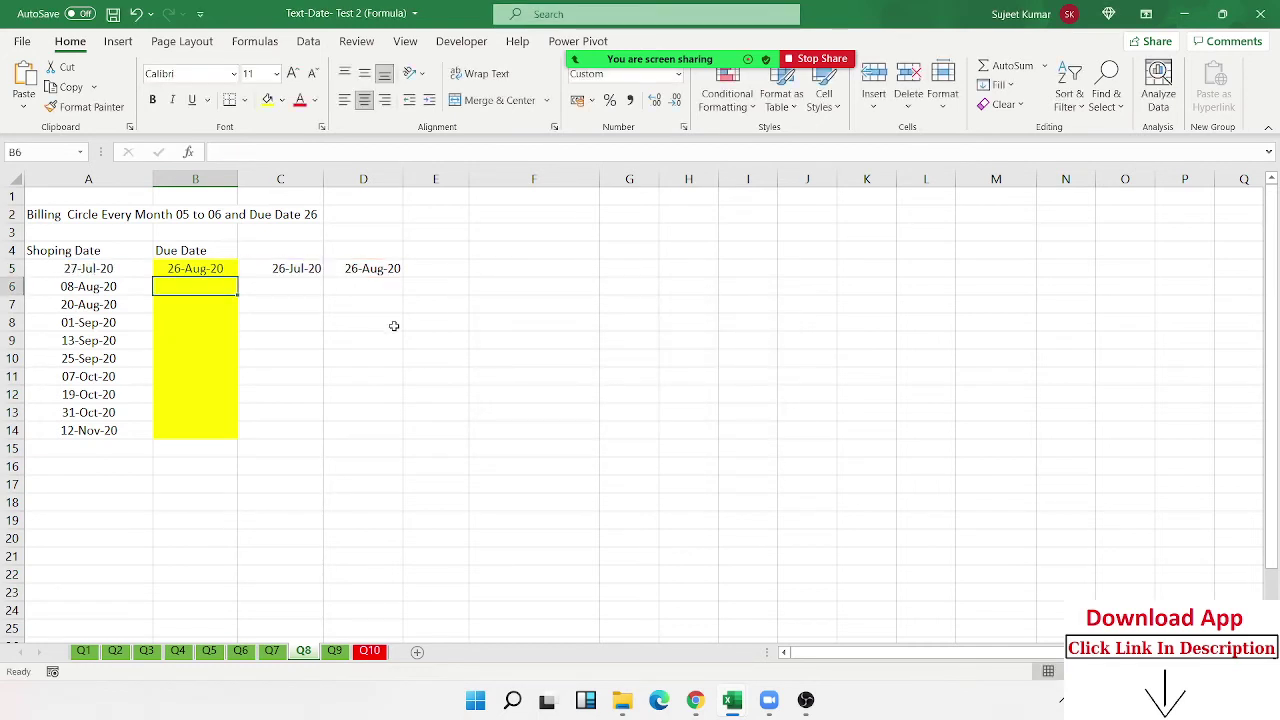
{"action": "key", "text": "Up"}
{"action": "key", "text": "Up"}
{"action": "key", "text": "Up"}
{"action": "key", "text": "Up"}
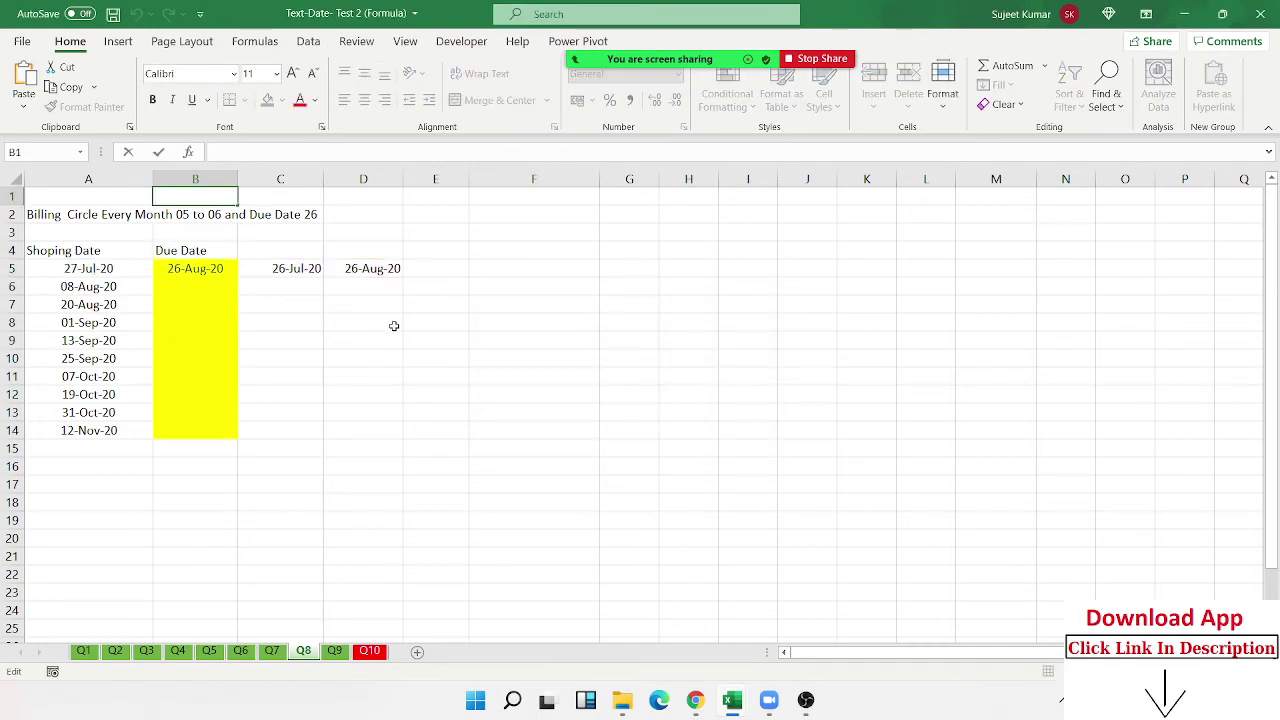
Step: Change the A5 shopping date to 13-09-2021 and check the recalculated B5 due date
{"action": "key", "text": "Down"}
{"action": "key", "text": "Down"}
{"action": "key", "text": "Down"}
{"action": "key", "text": "Down"}
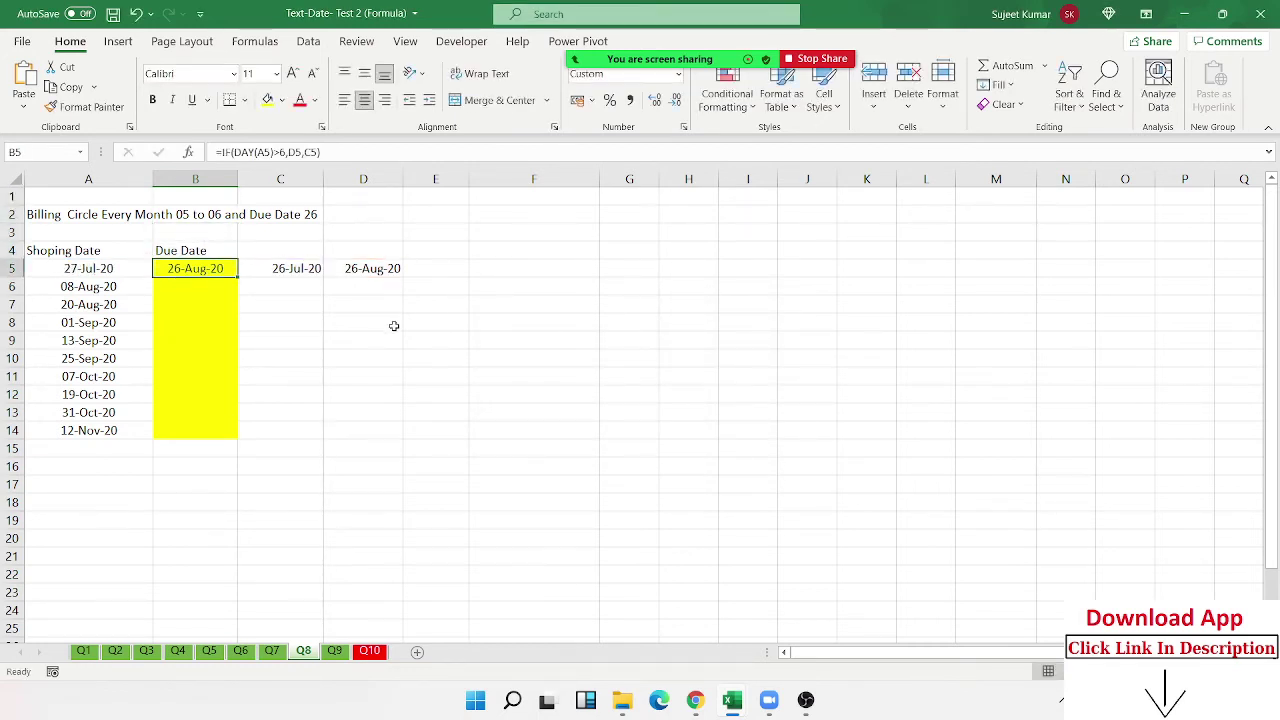
{"action": "key", "text": "F2"}
{"action": "key", "text": "Escape"}
{"action": "key", "text": "Left"}
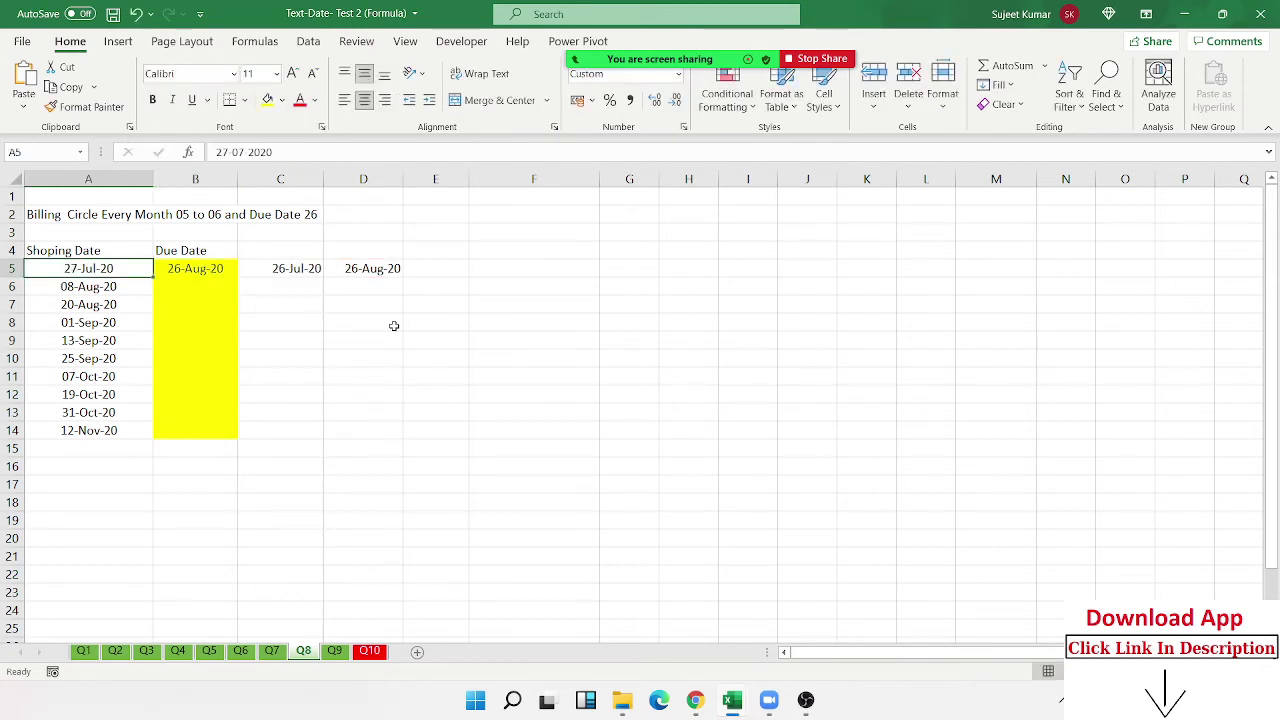
{"action": "type", "text": "13-09-2021"}
{"action": "key", "text": "ctrl+Return"}
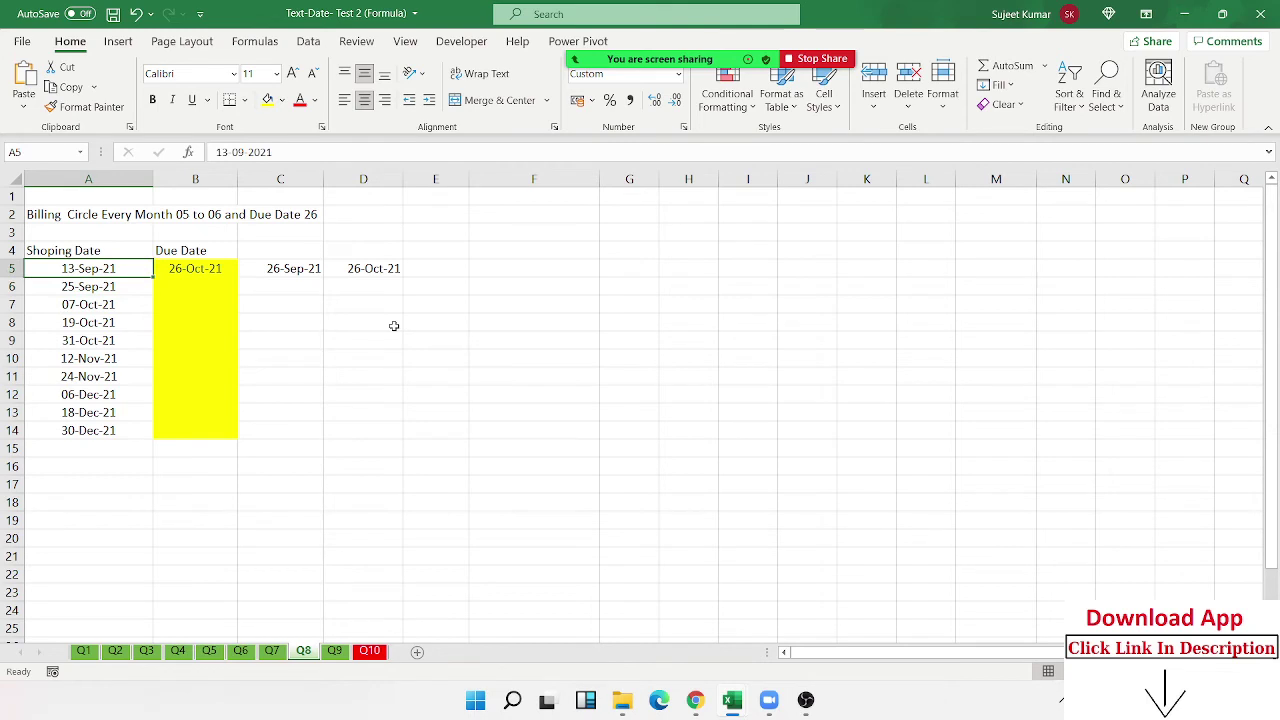
{"action": "key", "text": "Right"}
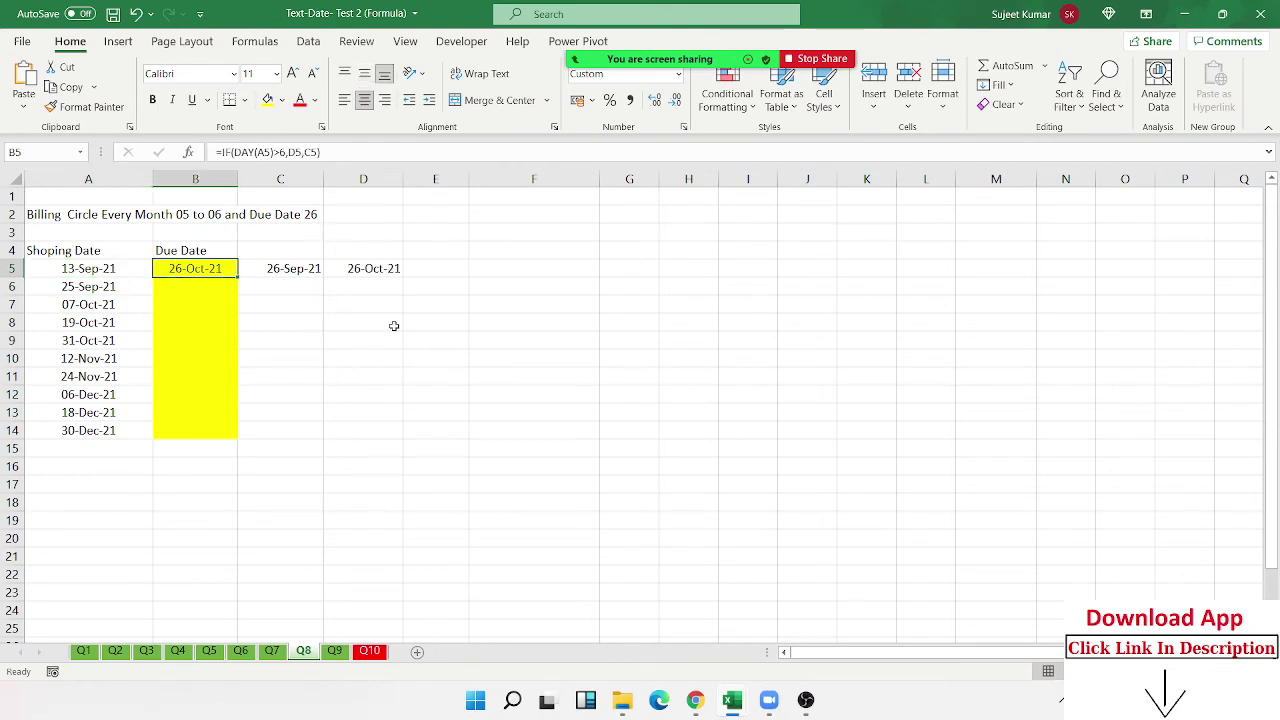
{"action": "key", "text": "Left"}
{"action": "key", "text": "Right"}
{"action": "key", "text": "Left"}
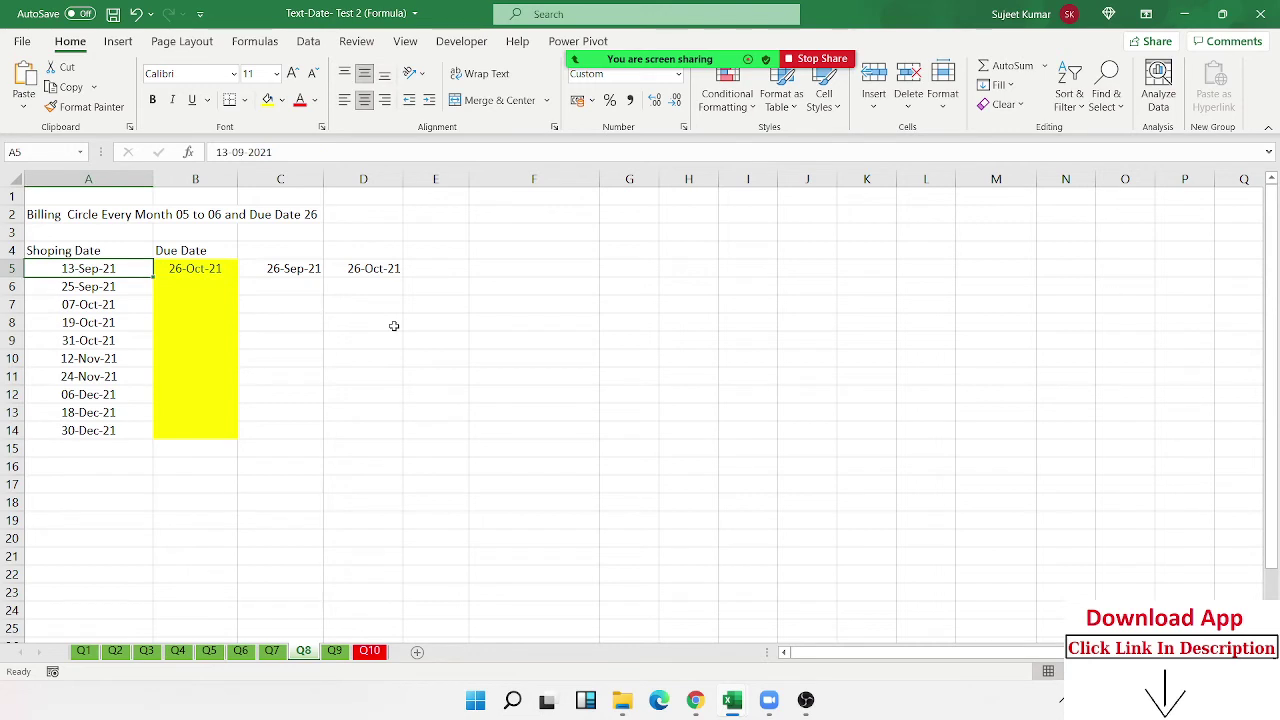
Step: Re-enter A5 as 2/9 (02-Sep-21) and confirm B5 shows 26-Sep-21
{"action": "type", "text": "2/9"}
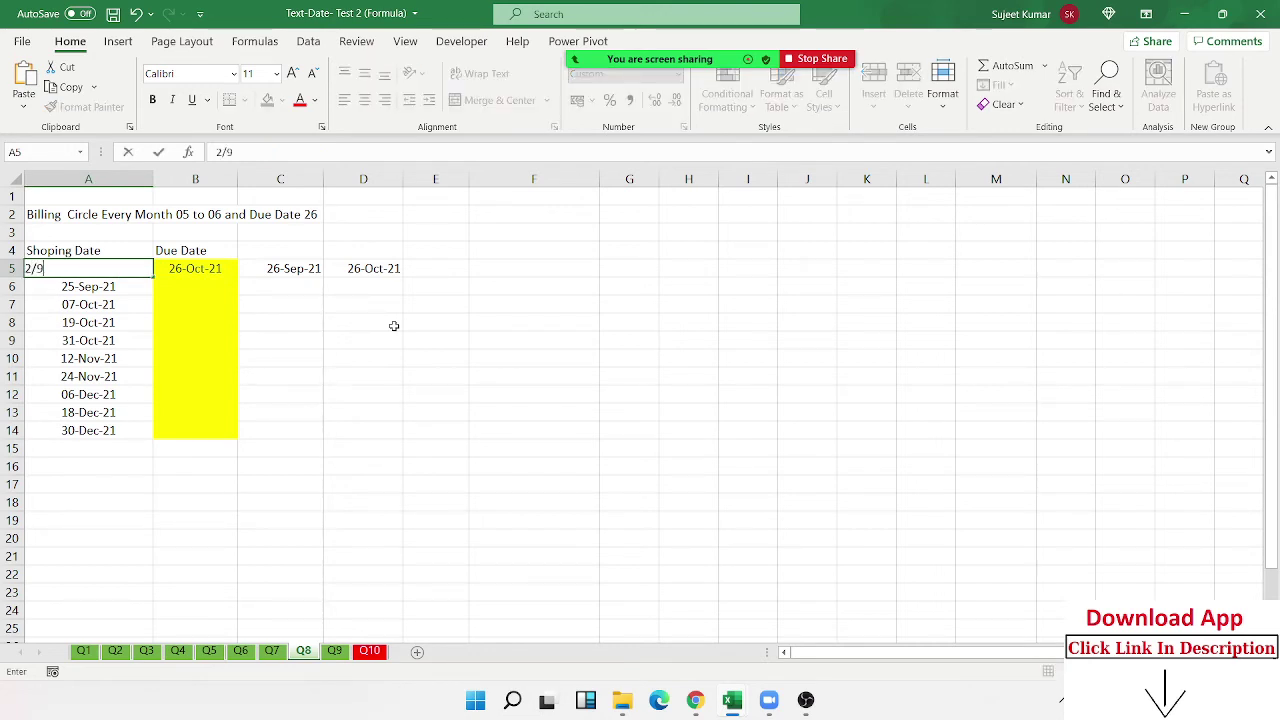
{"action": "key", "text": "Return"}
{"action": "key", "text": "Up"}
{"action": "key", "text": "Right"}
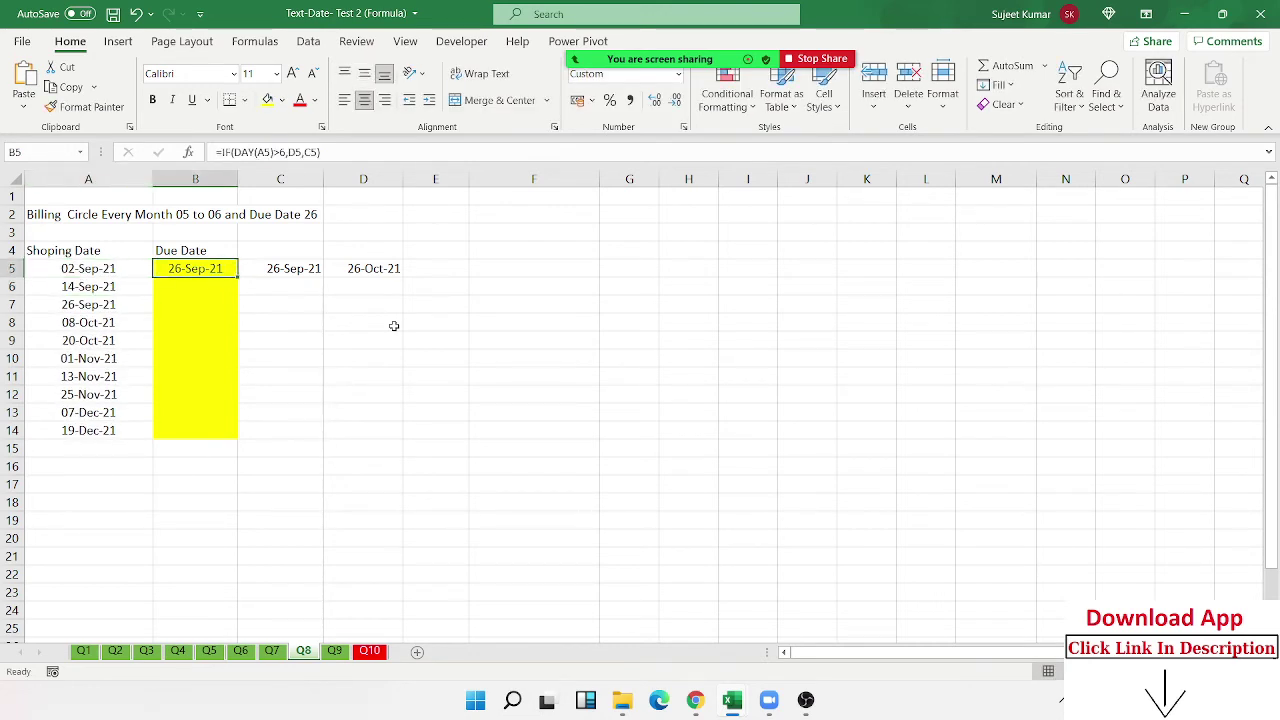
{"action": "key", "text": "Left"}
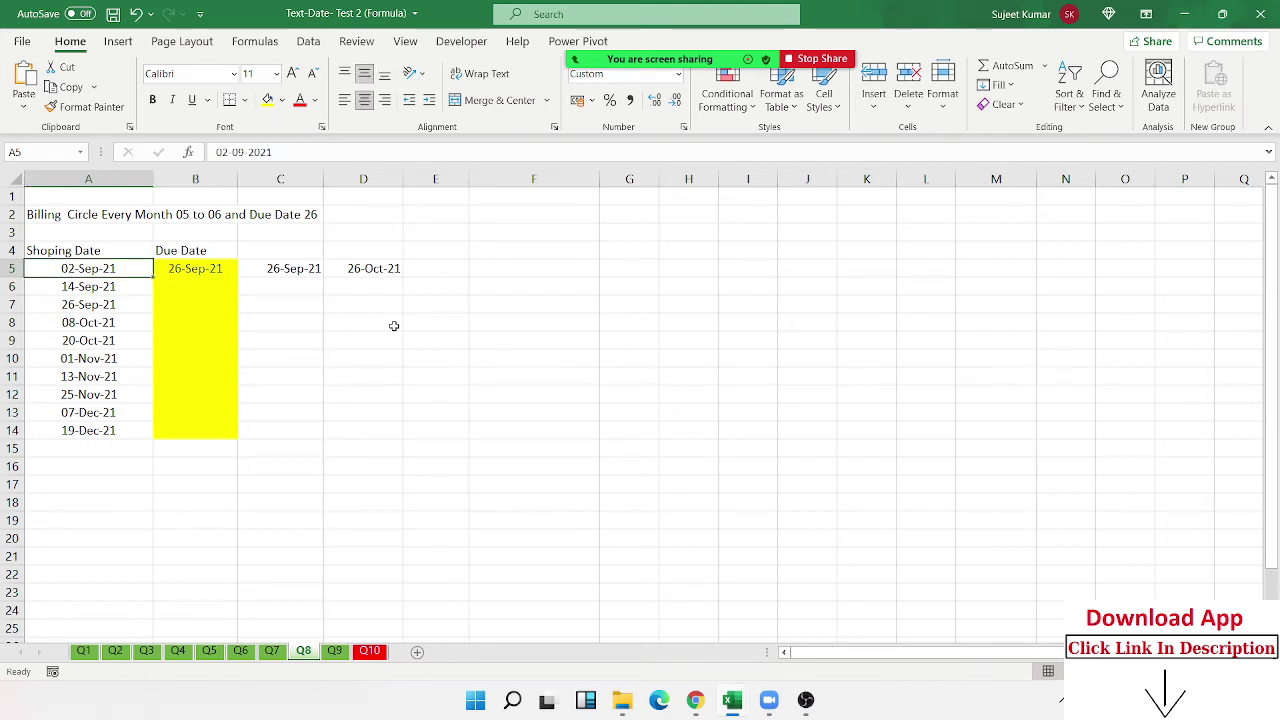
{"action": "key", "text": "Right"}
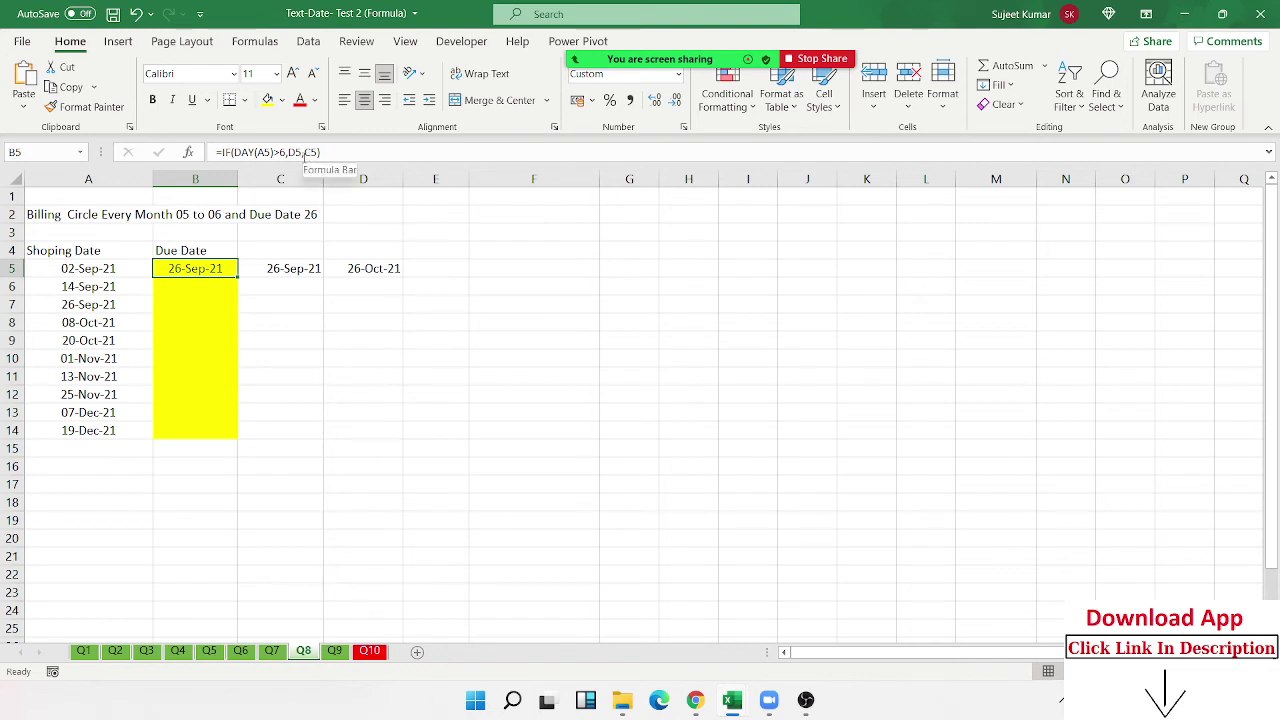
Step: Replace the C5 reference in B5's IF with the same-month DATE calculation
{"action": "double_click", "coordinate": [298, 268]}
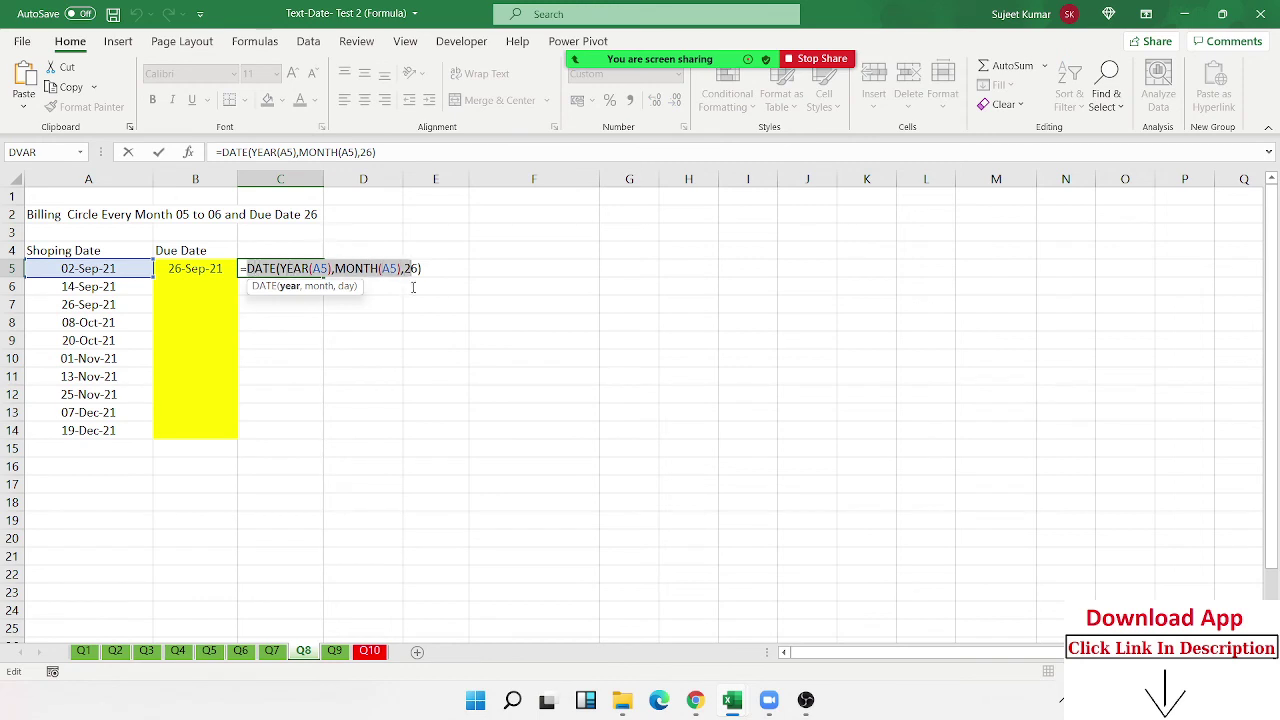
{"action": "key", "text": "Escape"}
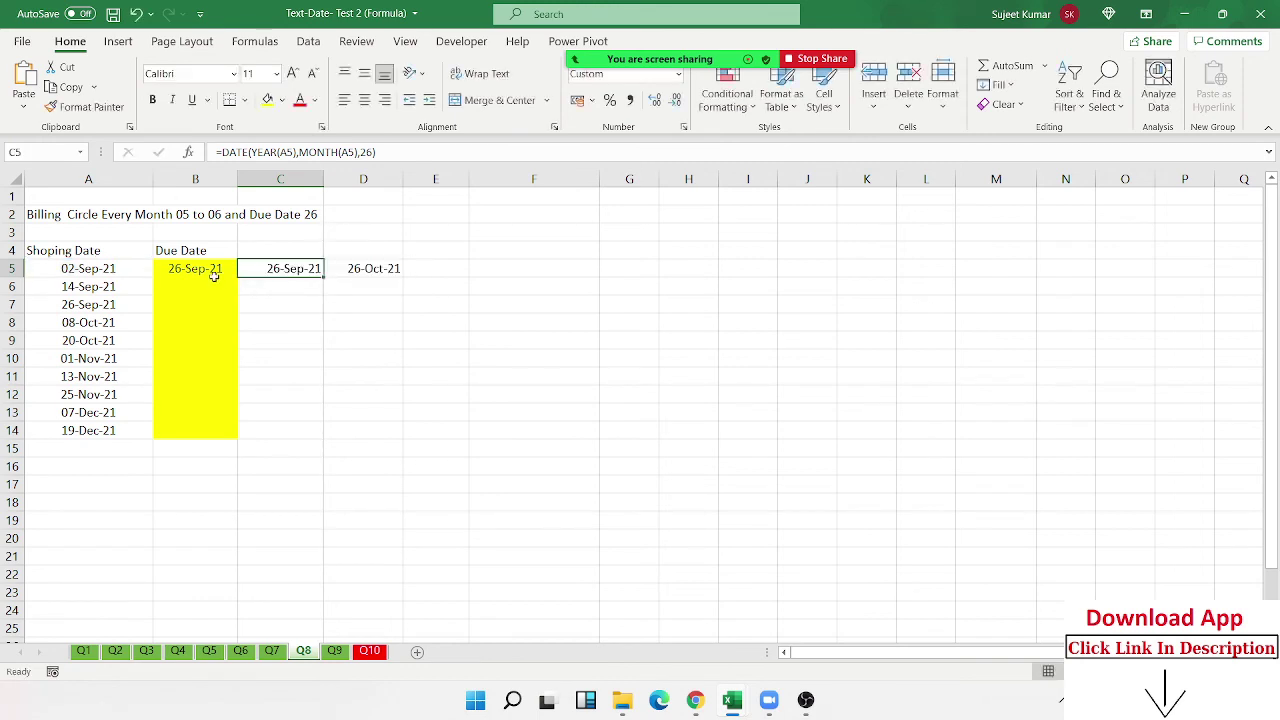
{"action": "double_click", "coordinate": [213, 275]}
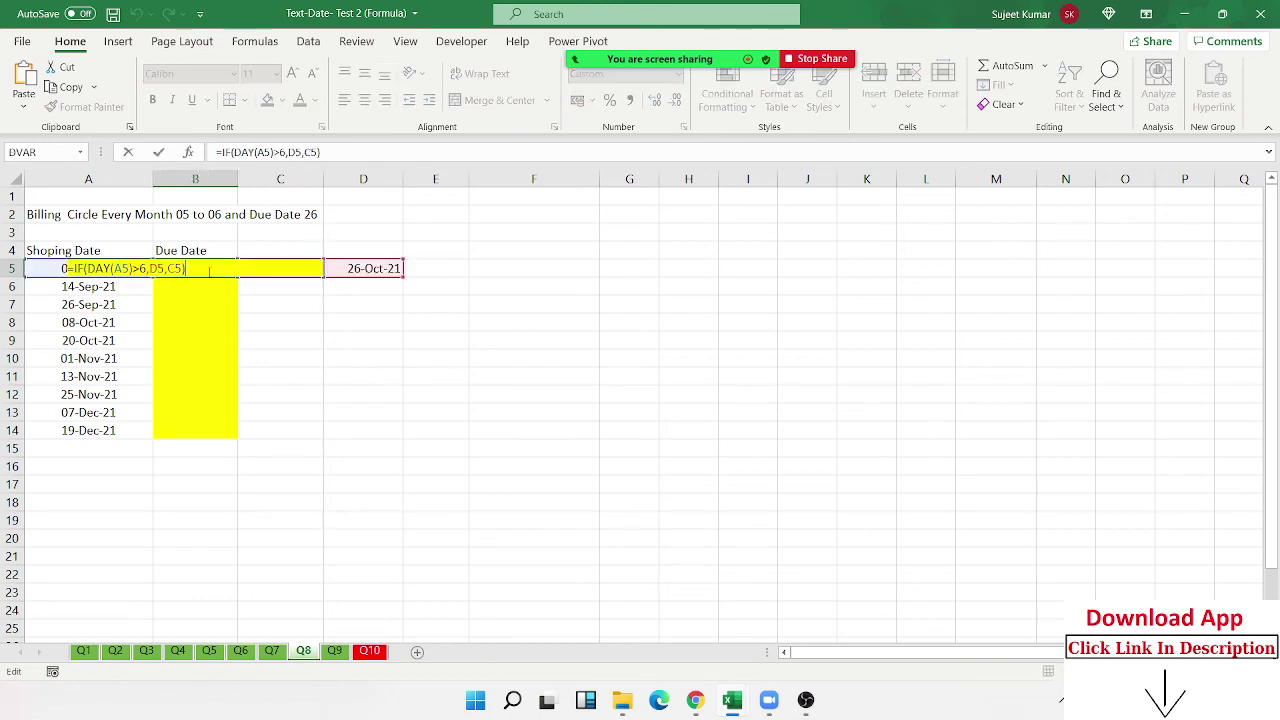
{"action": "left_click", "coordinate": [173, 254]}
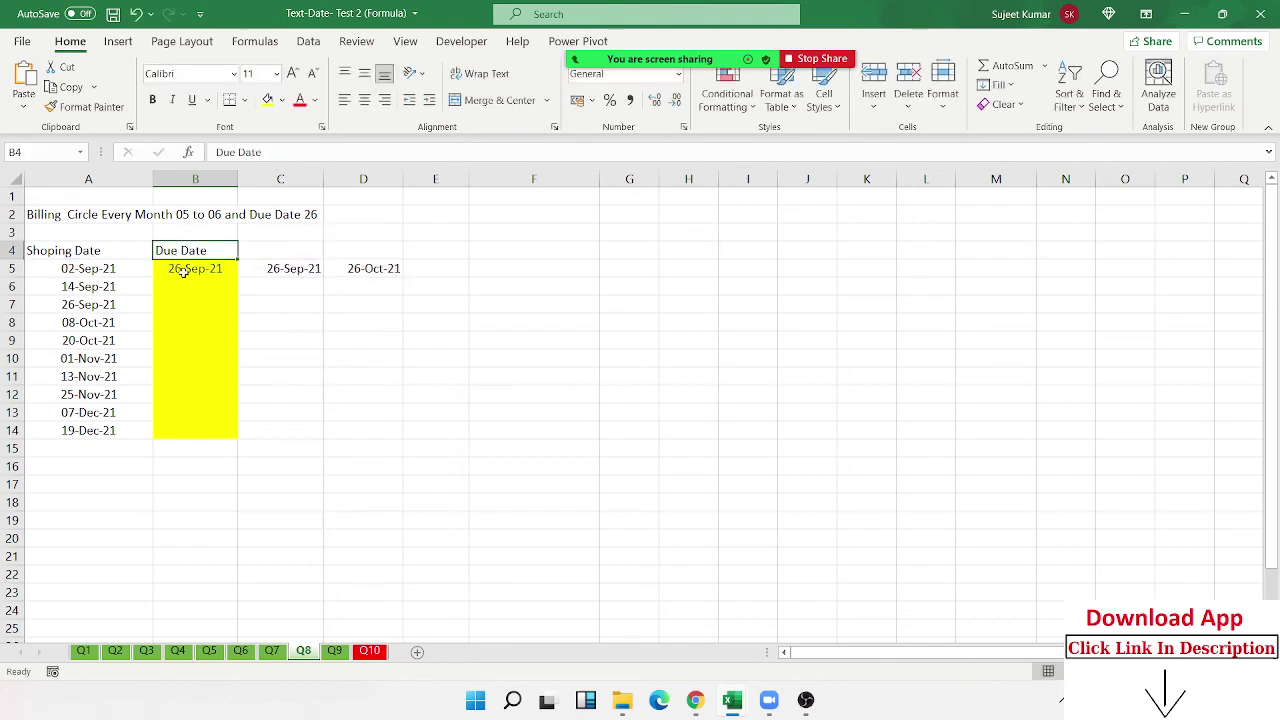
{"action": "double_click", "coordinate": [183, 272]}
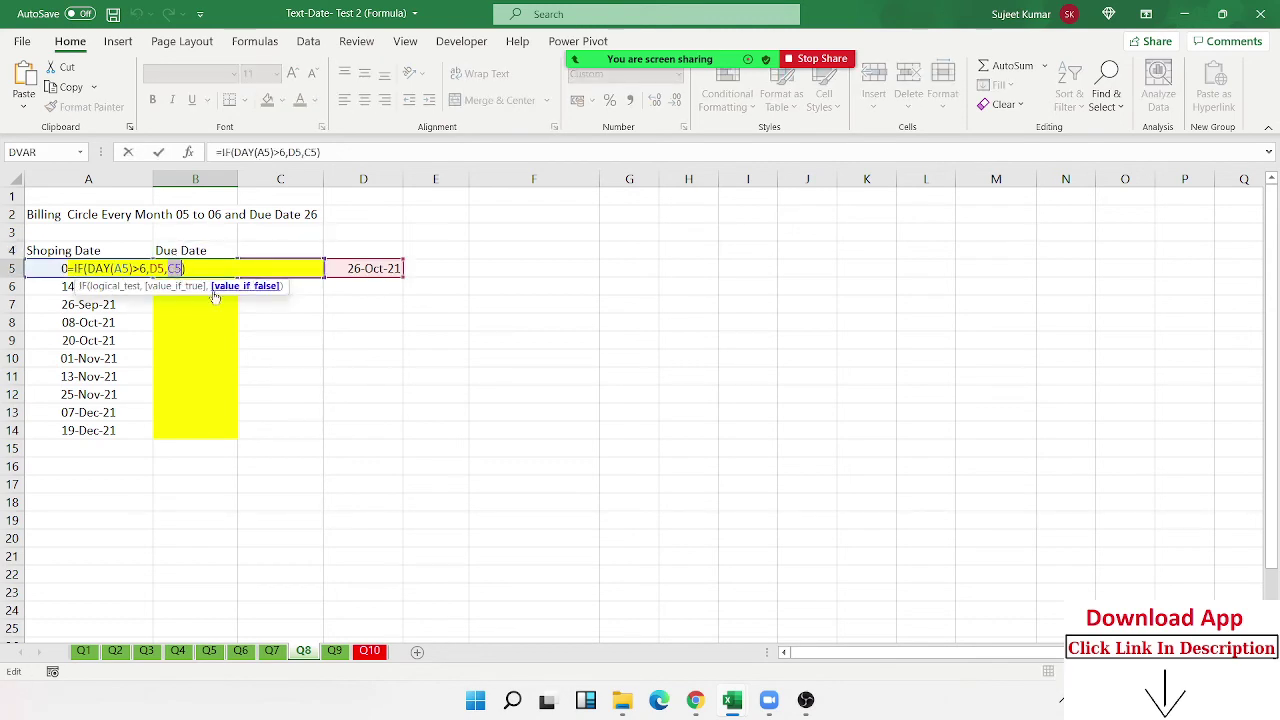
{"action": "type", "text": "DATE(YEAR(A5),MONTH(A5),26)"}
{"action": "key", "text": "Return"}
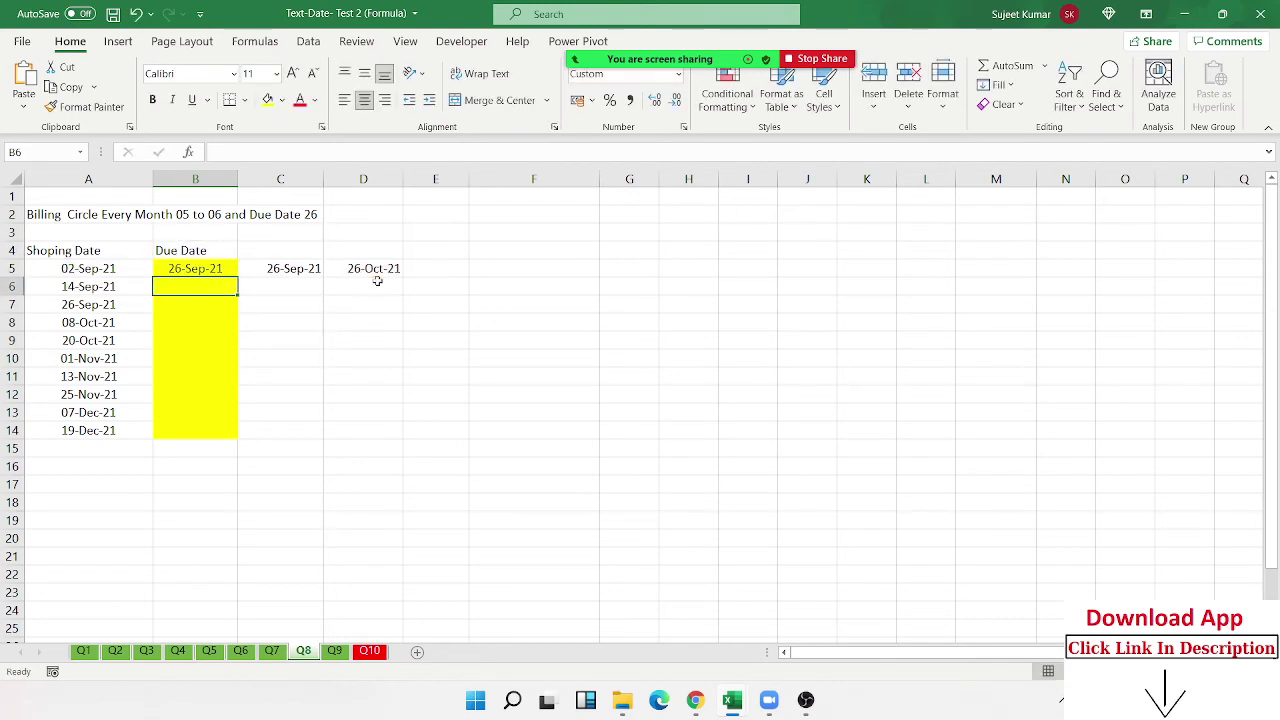
Step: Replace the D5 reference in B5's IF with the next-month DATE calculation
{"action": "double_click", "coordinate": [370, 268]}
{"action": "left_click_drag", "start_coordinate": [337, 268], "coordinate": [525, 268]}
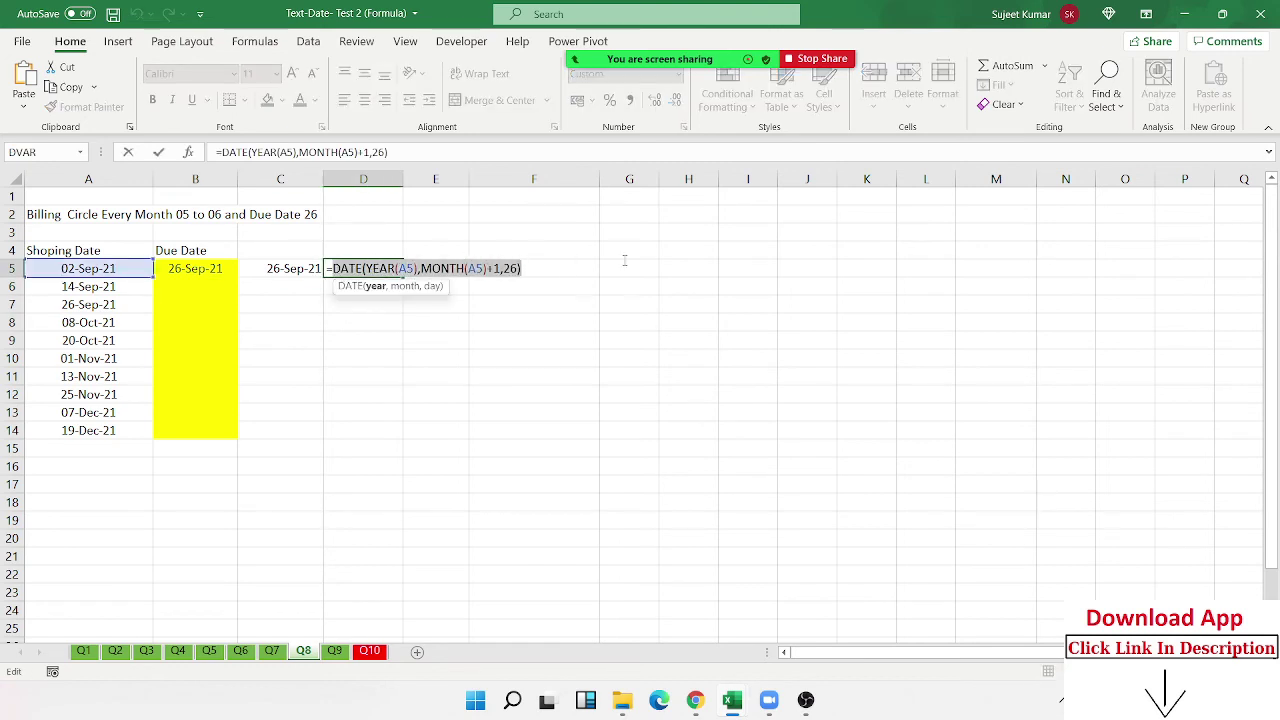
{"action": "key", "text": "Escape"}
{"action": "left_click", "coordinate": [205, 268]}
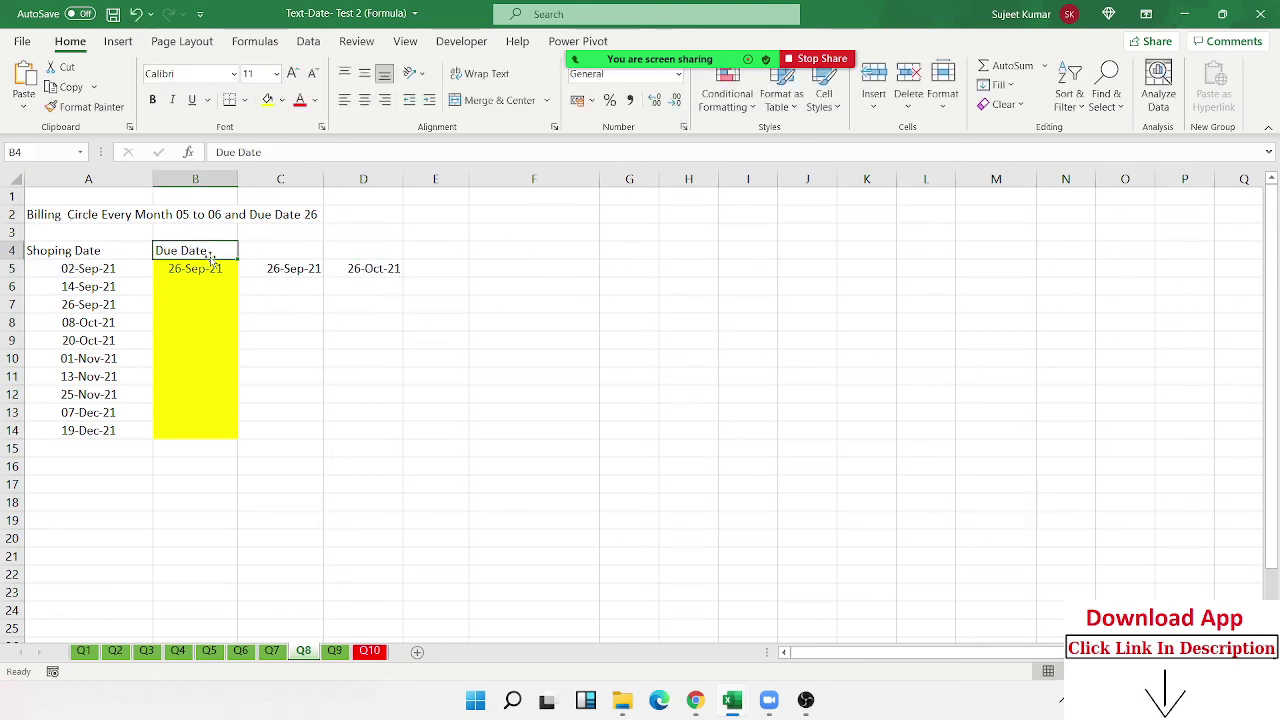
{"action": "double_click", "coordinate": [206, 268]}
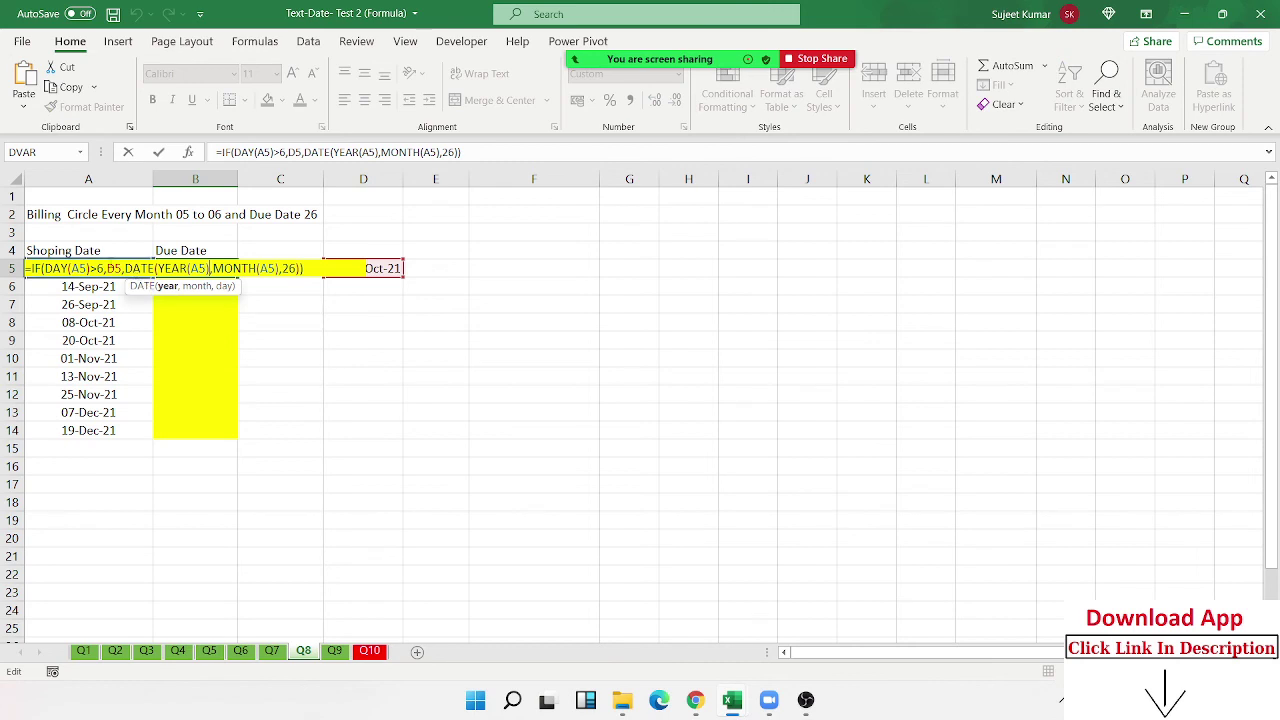
{"action": "left_click", "coordinate": [116, 268]}
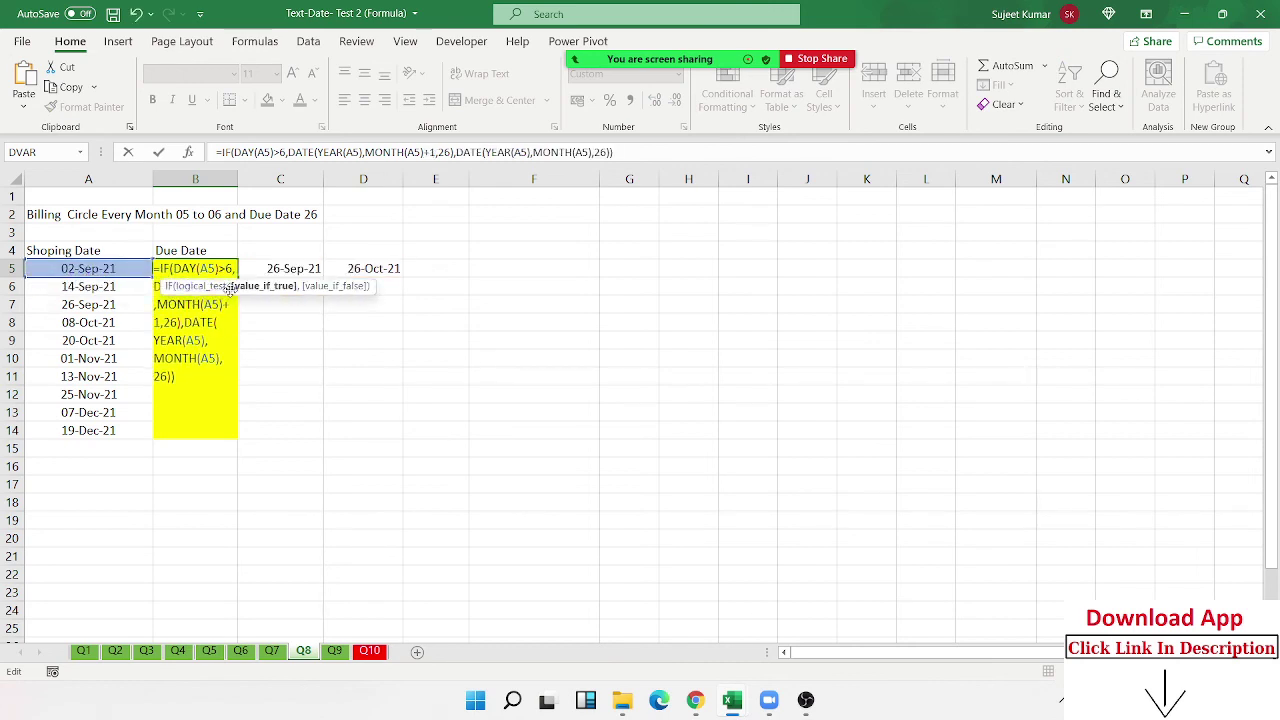
{"action": "key", "text": "Return"}
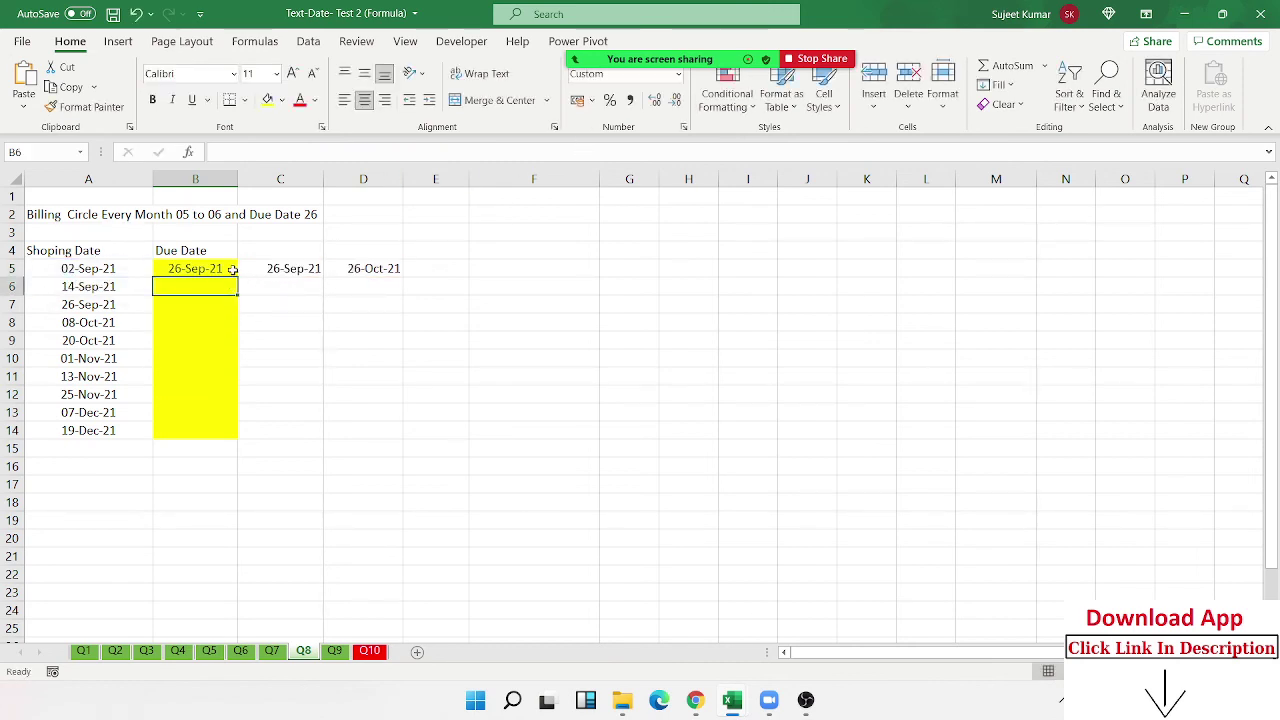
Step: Fill B5's nested formula down to B14, giving due dates 26-Sep-21 through 26-Jan-22
{"action": "left_click", "coordinate": [232, 274]}
{"action": "double_click", "coordinate": [238, 277]}
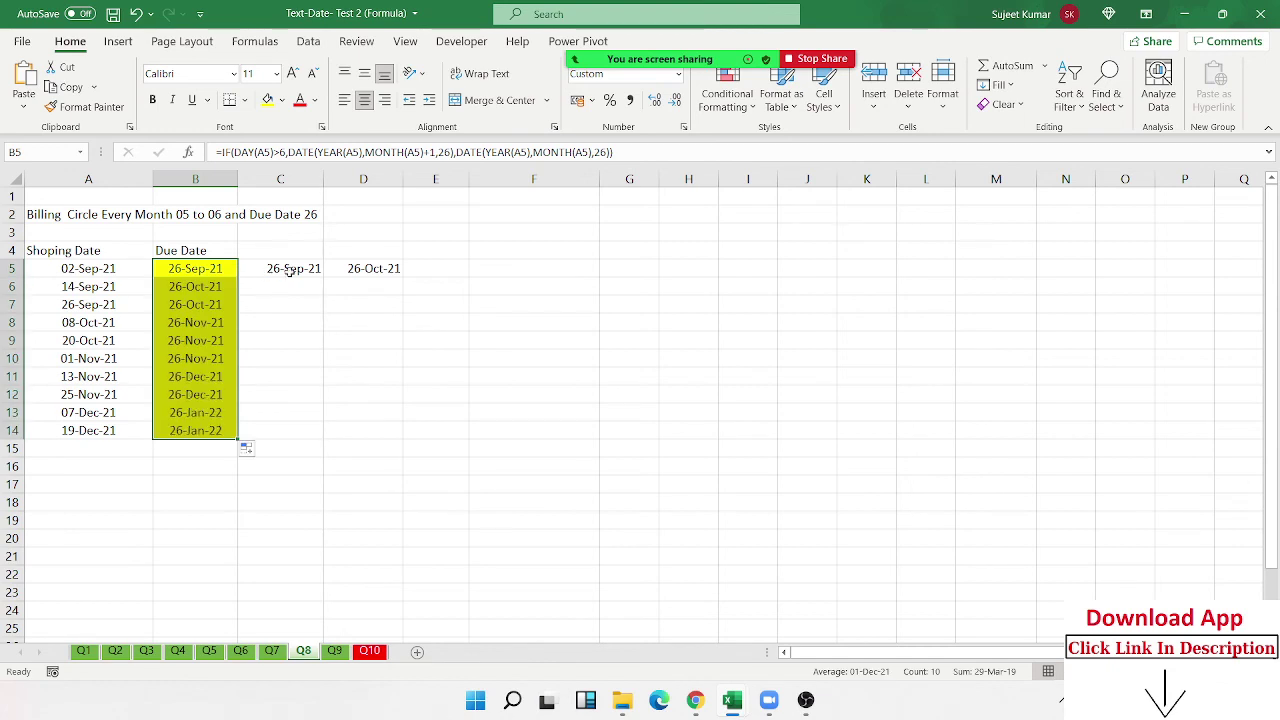
{"action": "left_click_drag", "start_coordinate": [290, 270], "coordinate": [385, 263]}
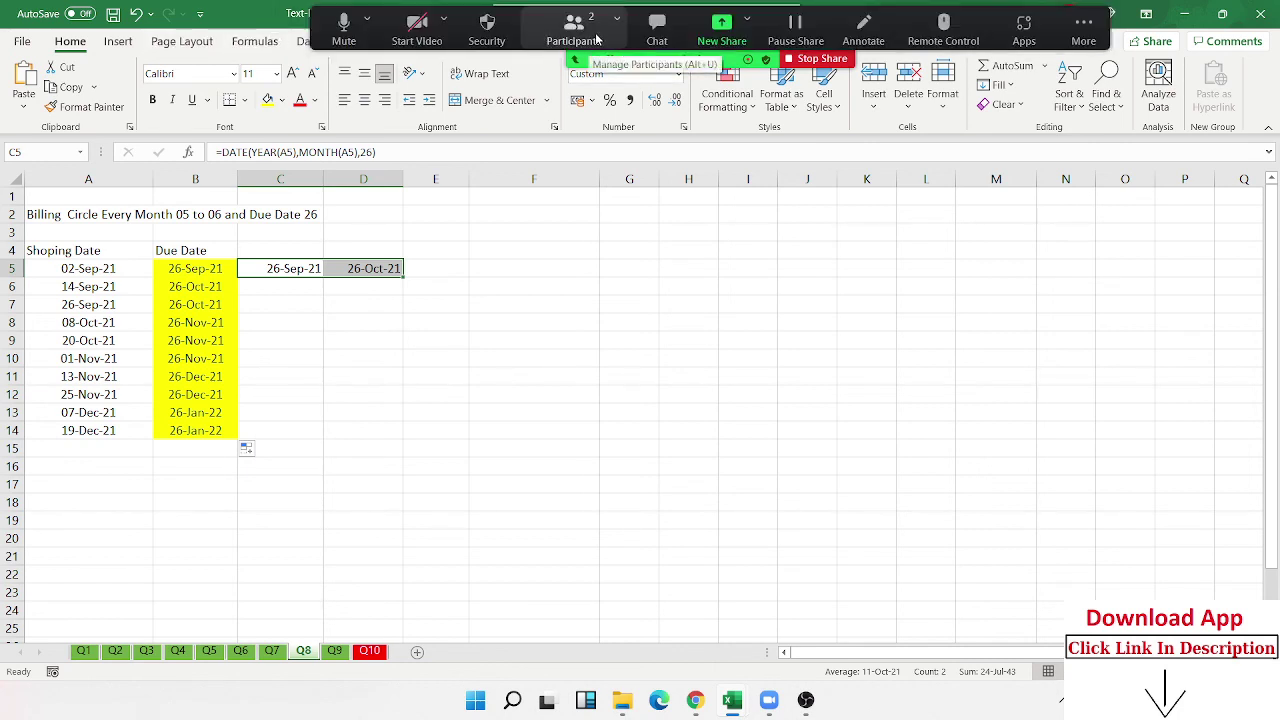
{"action": "left_click", "coordinate": [341, 26]}
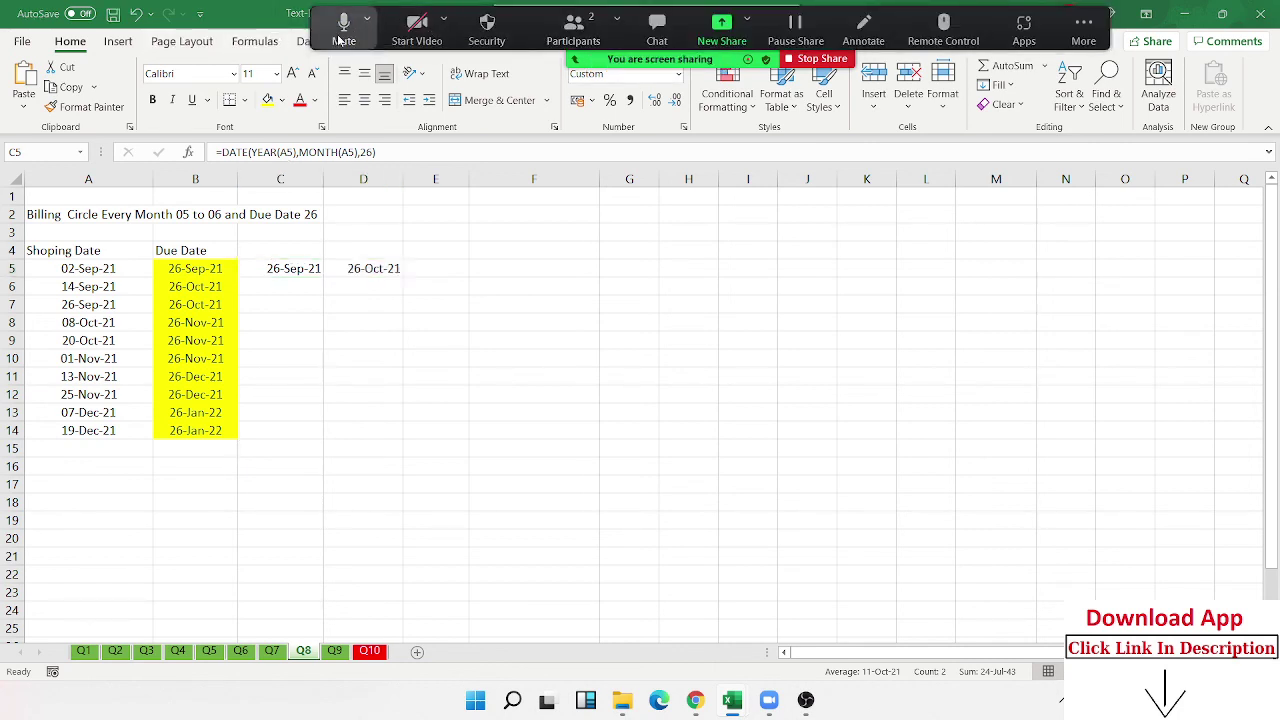